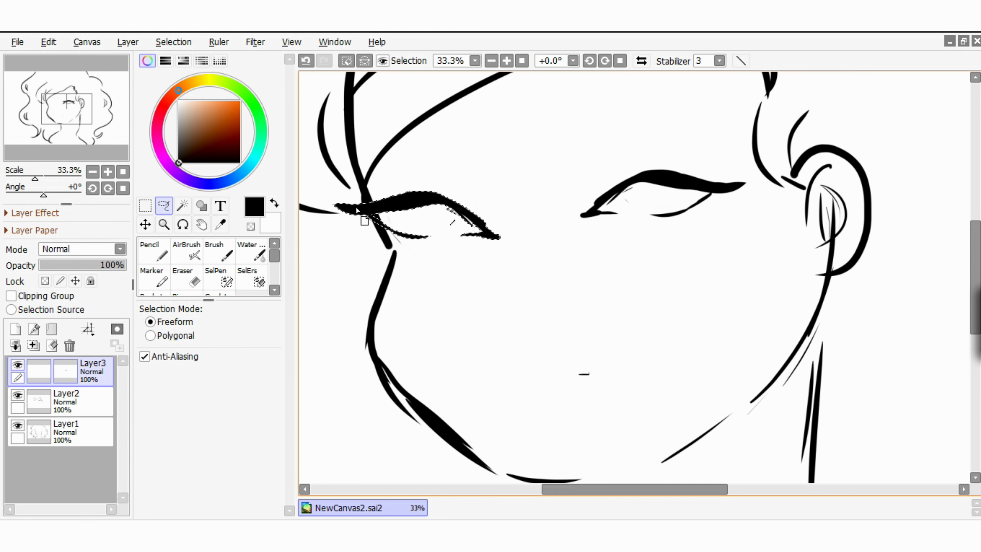
# Deselect the adjusted left eye and sketch the nose, nostrils and mouth on Layer3 with the Pencil at size 120.
pyautogui.hotkey('ctrl', 'd')
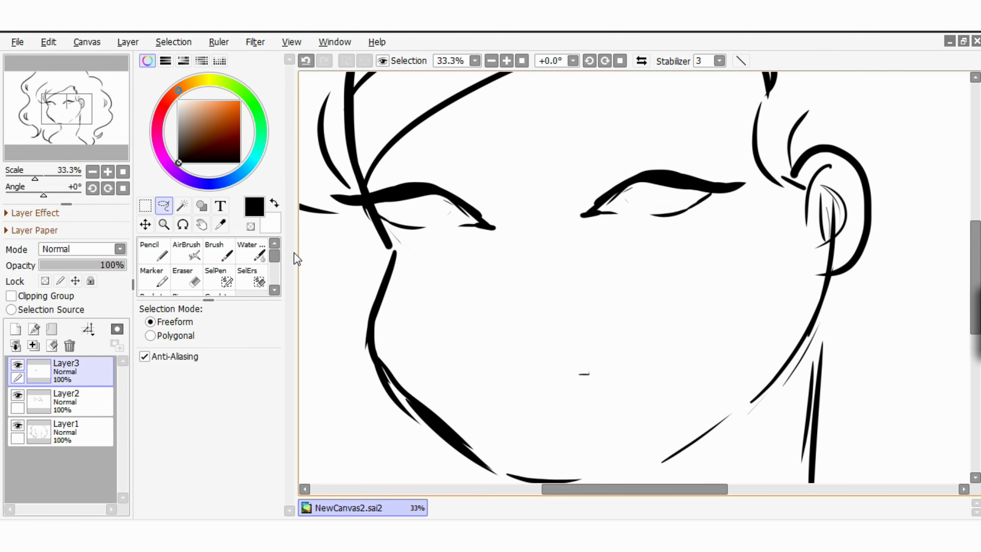
pyautogui.press('n')
pyautogui.moveTo(511, 242); pyautogui.dragTo(501, 282)
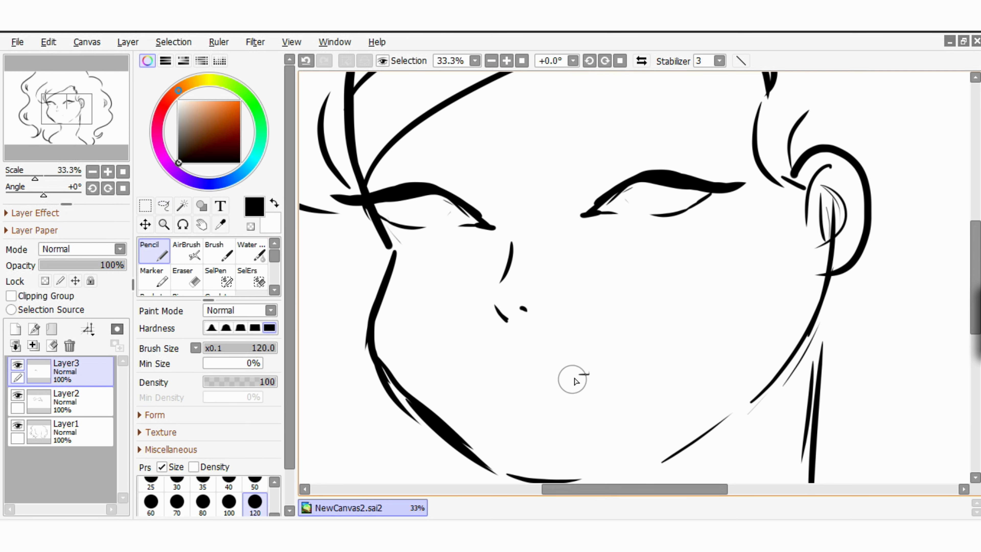
pyautogui.moveTo(574, 379); pyautogui.dragTo(494, 376)
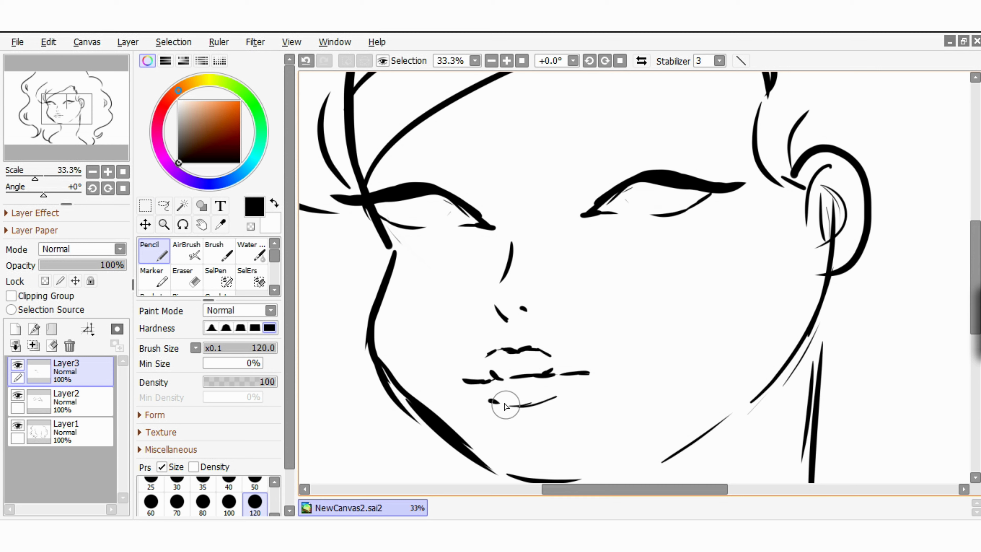
# Thin the mouth and upper-lip lines and remove the lower-lip contour with the Eraser at size 50.
pyautogui.click(187, 276)
pyautogui.click(521, 350)
pyautogui.click(306, 60)
pyautogui.scroll(5, 247, 496)
pyautogui.click(254, 489)
pyautogui.moveTo(517, 353); pyautogui.dragTo(587, 373)
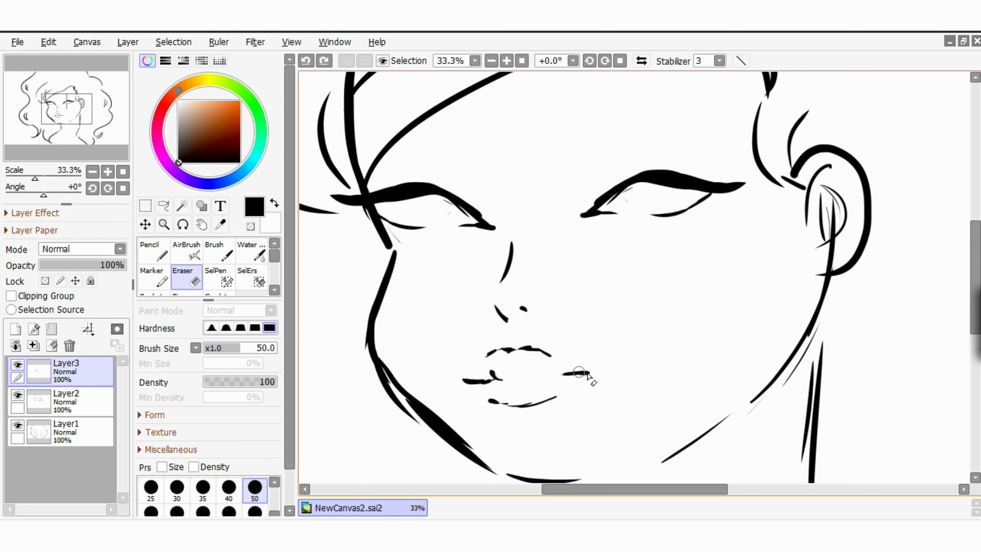
pyautogui.moveTo(519, 371)
pyautogui.mouseDown()
pyautogui.moveTo(482, 377)
pyautogui.moveTo(477, 398)
pyautogui.mouseUp()
# Redraw a thin mouth line and short lower-lip strokes with the Pencil, trimming the excess line with the Eraser.
pyautogui.press('n')
pyautogui.moveTo(589, 373); pyautogui.dragTo(506, 377)
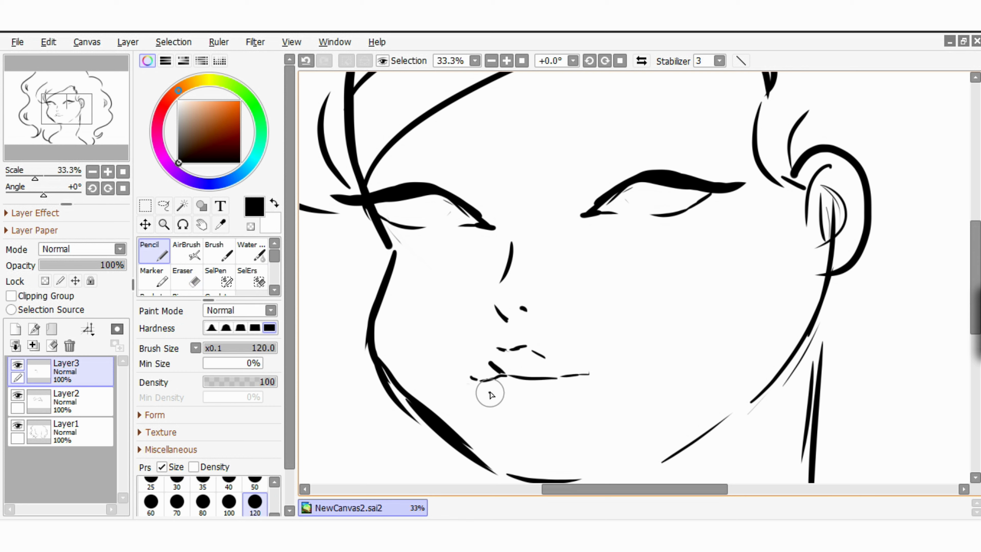
pyautogui.press('e')
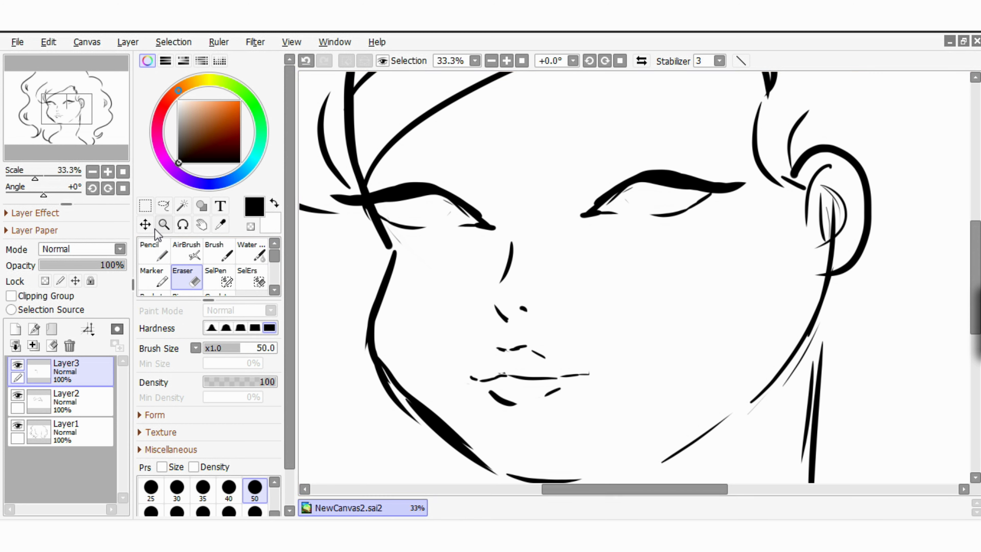
# Redraw the left cheek contour from eye to jaw on Layer1 and erase the stray lines around the cheek and ear.
pyautogui.press('n')
pyautogui.moveTo(357, 192)
pyautogui.mouseDown()
pyautogui.moveTo(374, 297)
pyautogui.moveTo(356, 195)
pyautogui.moveTo(374, 266)
pyautogui.moveTo(377, 350)
pyautogui.moveTo(415, 417)
pyautogui.mouseUp()
pyautogui.click(65, 430)
pyautogui.press('e')
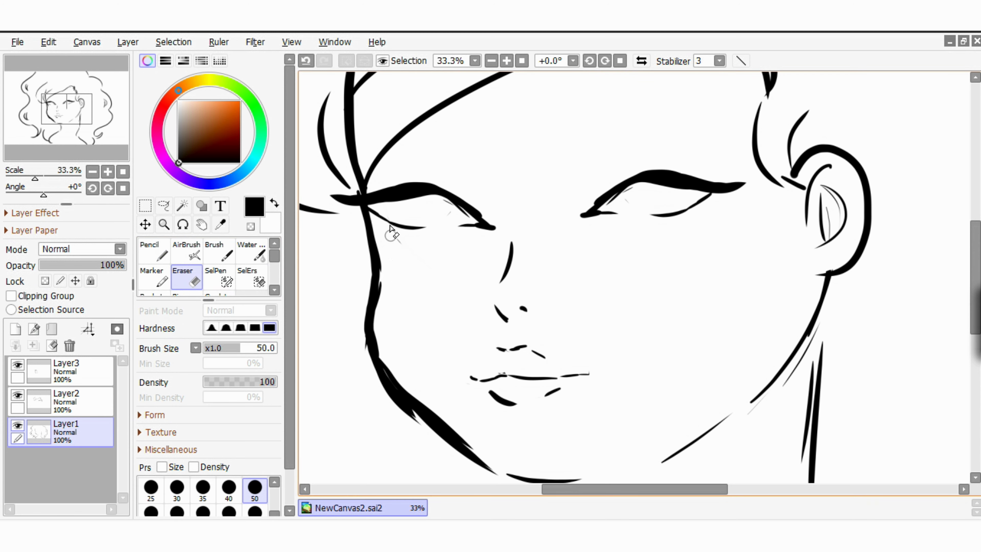
# Draw the left eyebrow on Layer3 with two slanted Pencil strokes and a short vertical stroke at its inner end.
pyautogui.click(69, 372)
pyautogui.click(77, 401)
pyautogui.click(96, 429)
pyautogui.click(491, 60)
pyautogui.click(491, 60)
pyautogui.click(85, 370)
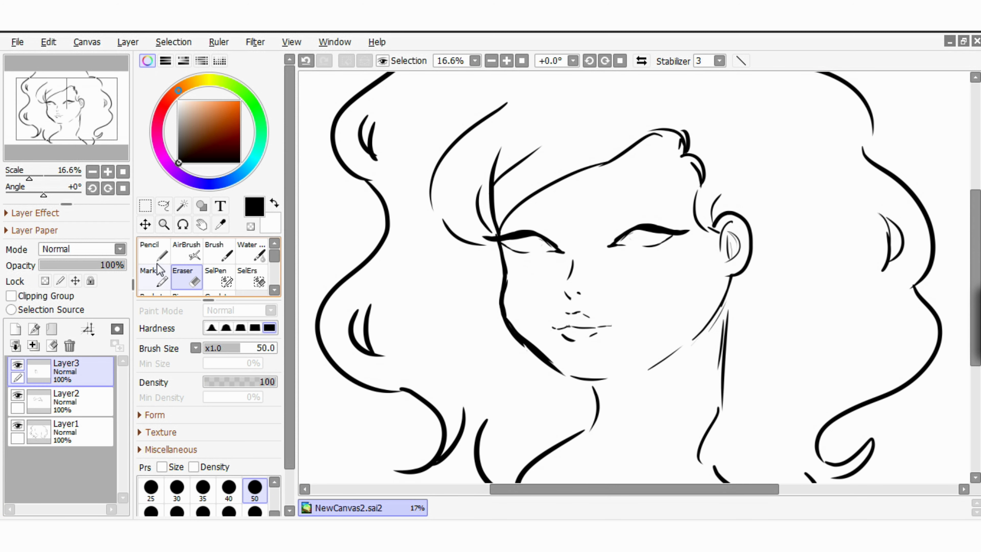
pyautogui.click(157, 253)
pyautogui.click(507, 61)
pyautogui.click(506, 61)
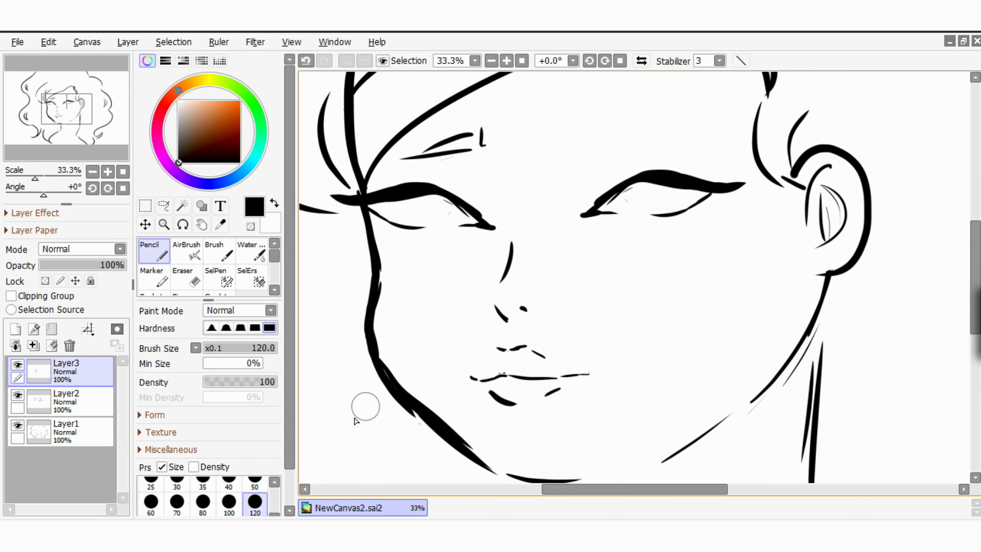
# Lasso the left eyebrow freehand and copy it.
pyautogui.moveTo(365, 408); pyautogui.dragTo(482, 523)
pyautogui.click(166, 207)
pyautogui.moveTo(594, 234)
pyautogui.mouseDown()
pyautogui.moveTo(602, 287)
pyautogui.moveTo(594, 234)
pyautogui.mouseUp()
pyautogui.click(57, 44)
pyautogui.click(64, 119)
# Paste the copied eyebrow, flip it horizontally, place it above the right eye and deselect it.
pyautogui.click(50, 43)
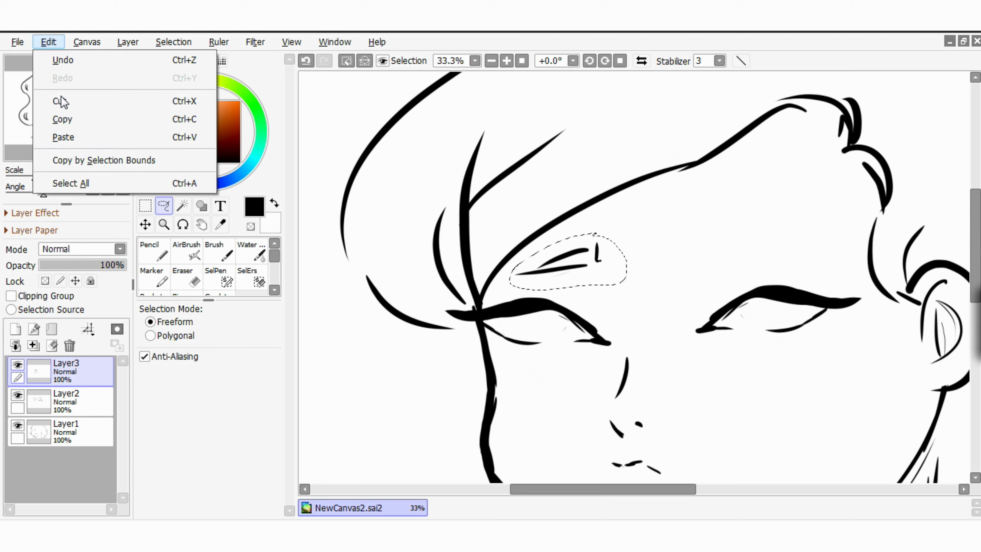
pyautogui.click(64, 137)
pyautogui.click(128, 42)
pyautogui.click(247, 355)
pyautogui.moveTo(573, 270); pyautogui.dragTo(771, 259)
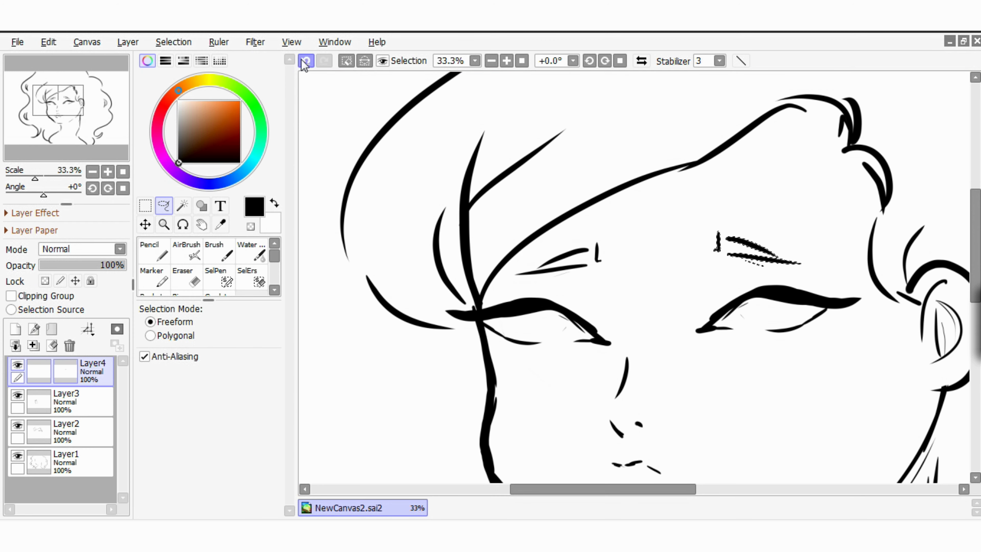
pyautogui.click(174, 42)
pyautogui.click(181, 60)
# Draw eyelid creases, lower-eye waterlines and a teardrop under each eye with the Pencil.
pyautogui.click(155, 252)
pyautogui.moveTo(571, 300); pyautogui.dragTo(591, 312)
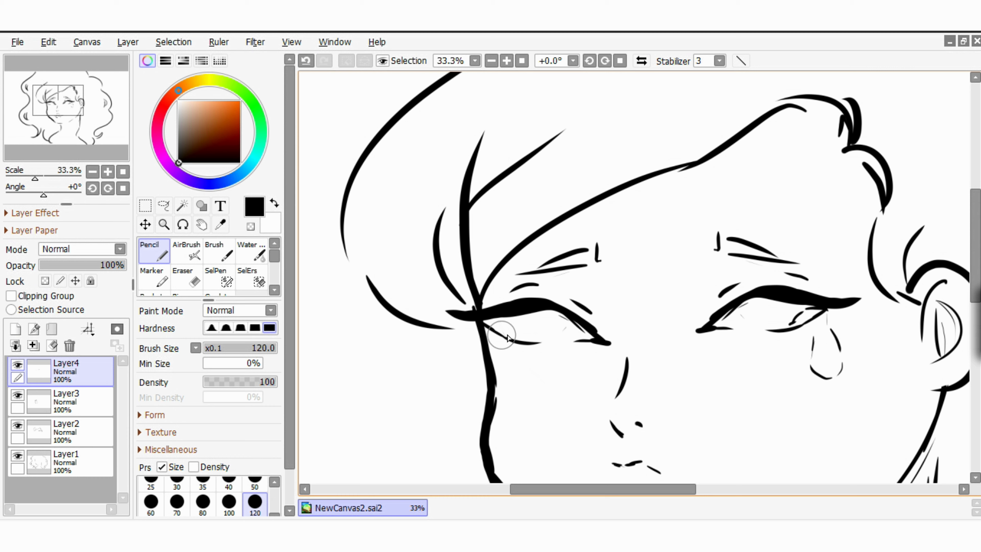
pyautogui.hotkey('ctrl', 'z')
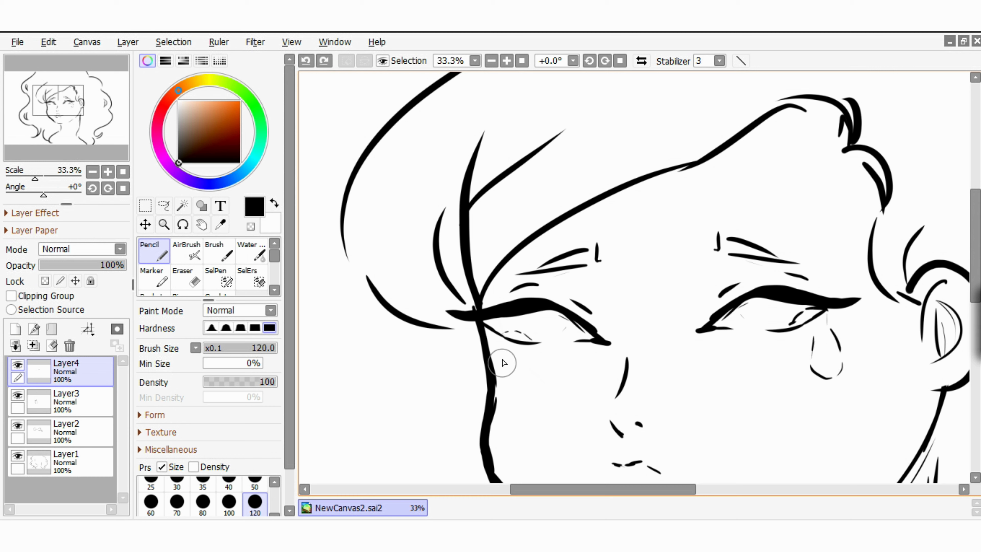
pyautogui.scroll(-4, 887, 216)
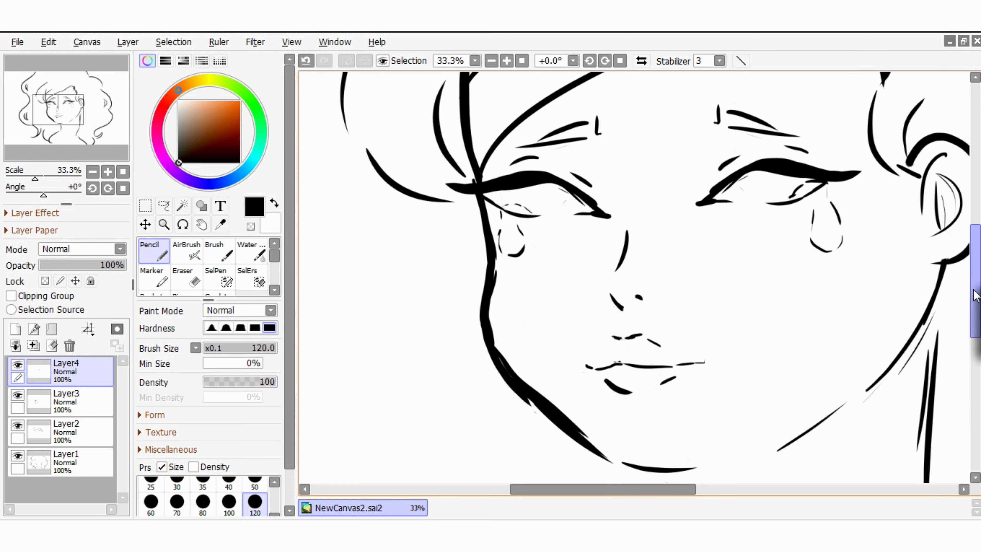
# Add light Pencil strokes to the mouth corners, jawline, hairline and collarbones.
pyautogui.moveTo(697, 312); pyautogui.dragTo(703, 310)
pyautogui.doubleClick(491, 61)
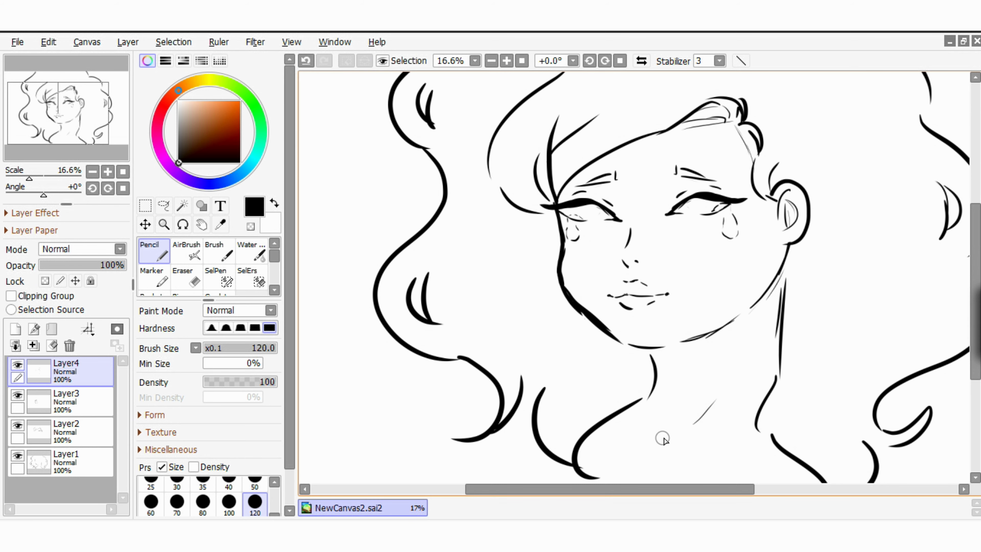
# Draw two small curved horns in the hair and extra hair strands near the right horn with the Pencil.
pyautogui.hotkey('ctrl', '-')
pyautogui.hotkey('ctrl', '-')
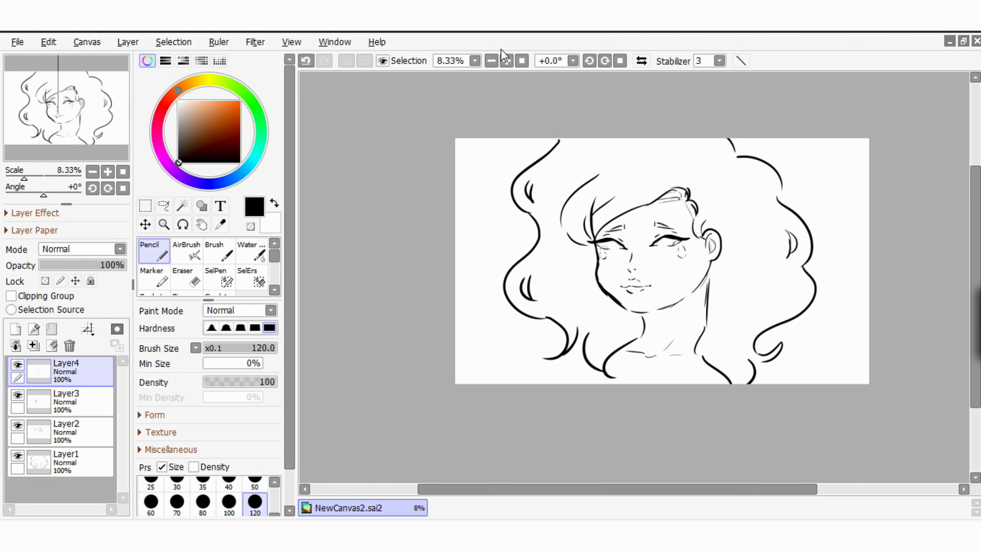
pyautogui.hotkey('ctrl', '+')
pyautogui.scroll(2, 976, 239)
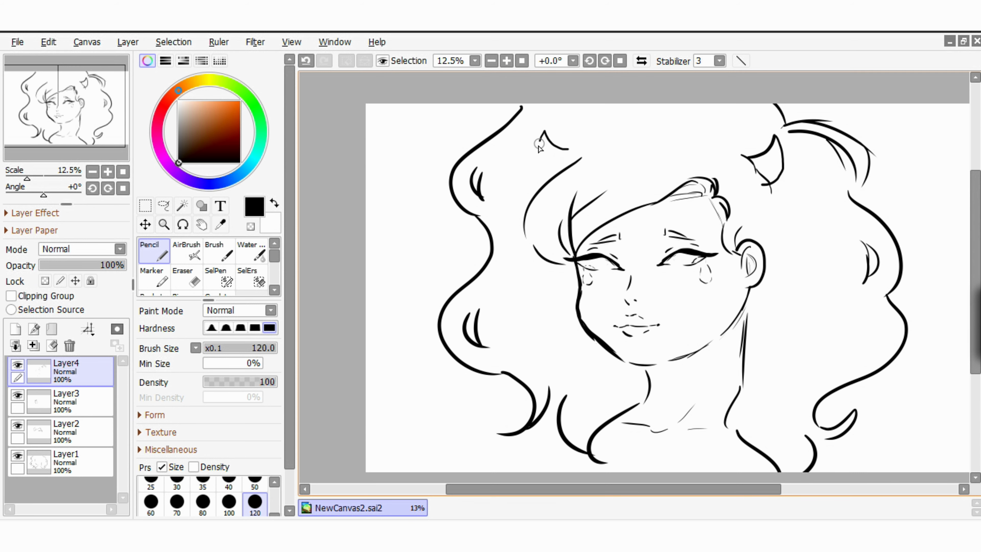
# Paint a selection over the face, ear, neck and shoulders with SelPen, enlarging it to size 350 for the inner areas.
pyautogui.hotkey('ctrl', '+')
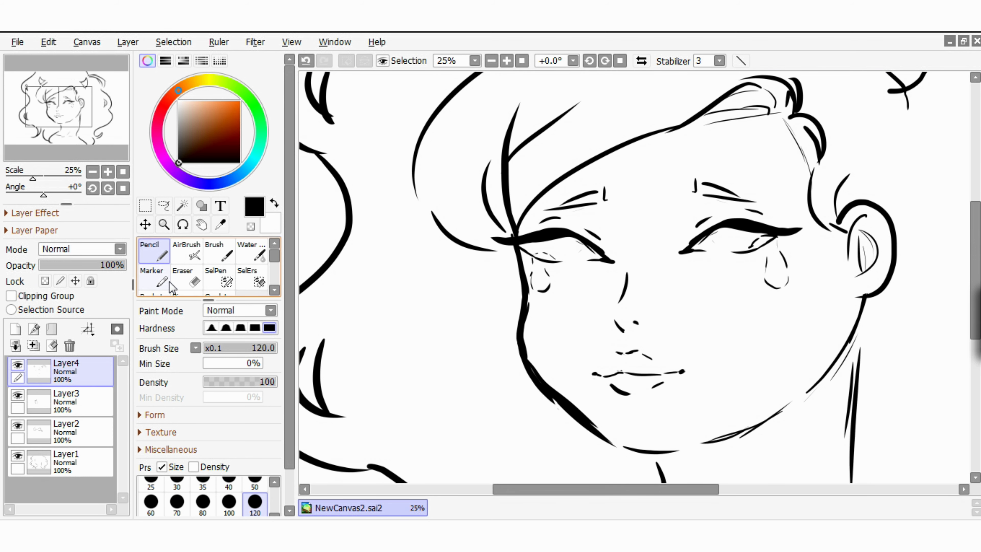
pyautogui.click(219, 276)
pyautogui.click(254, 502)
pyautogui.moveTo(587, 336)
pyautogui.mouseDown()
pyautogui.moveTo(536, 332)
pyautogui.moveTo(562, 183)
pyautogui.moveTo(604, 384)
pyautogui.moveTo(540, 358)
pyautogui.moveTo(624, 433)
pyautogui.moveTo(605, 420)
pyautogui.moveTo(656, 439)
pyautogui.moveTo(763, 426)
pyautogui.moveTo(847, 314)
pyautogui.moveTo(851, 253)
pyautogui.moveTo(868, 230)
pyautogui.moveTo(858, 214)
pyautogui.moveTo(866, 250)
pyautogui.mouseUp()
pyautogui.moveTo(838, 249)
pyautogui.mouseDown()
pyautogui.moveTo(801, 345)
pyautogui.moveTo(709, 413)
pyautogui.mouseUp()
pyautogui.moveTo(274, 515); pyautogui.dragTo(274, 518)
pyautogui.click(255, 513)
pyautogui.moveTo(641, 328)
pyautogui.mouseDown()
pyautogui.moveTo(621, 327)
pyautogui.moveTo(577, 215)
pyautogui.moveTo(755, 148)
pyautogui.moveTo(751, 301)
pyautogui.moveTo(670, 411)
pyautogui.mouseUp()
pyautogui.moveTo(976, 266); pyautogui.dragTo(975, 308)
pyautogui.moveTo(701, 376)
pyautogui.mouseDown()
pyautogui.moveTo(693, 342)
pyautogui.moveTo(685, 412)
pyautogui.moveTo(811, 342)
pyautogui.moveTo(784, 445)
pyautogui.moveTo(637, 390)
pyautogui.moveTo(596, 399)
pyautogui.moveTo(827, 411)
pyautogui.moveTo(809, 371)
pyautogui.mouseUp()
pyautogui.scroll(-3, 622, 390)
pyautogui.moveTo(601, 416); pyautogui.dragTo(597, 418)
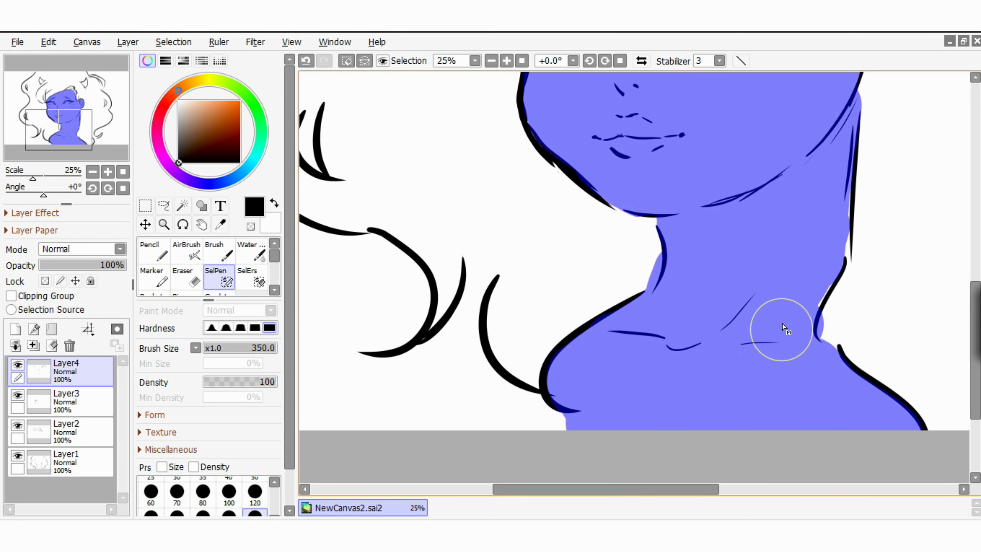
# Trim the selection to the neck, shoulder and face outlines and clear it from the eyes and eyebrows with SelErs at size 20.
pyautogui.click(251, 277)
pyautogui.moveTo(579, 489); pyautogui.dragTo(587, 489)
pyautogui.moveTo(631, 256); pyautogui.dragTo(624, 284)
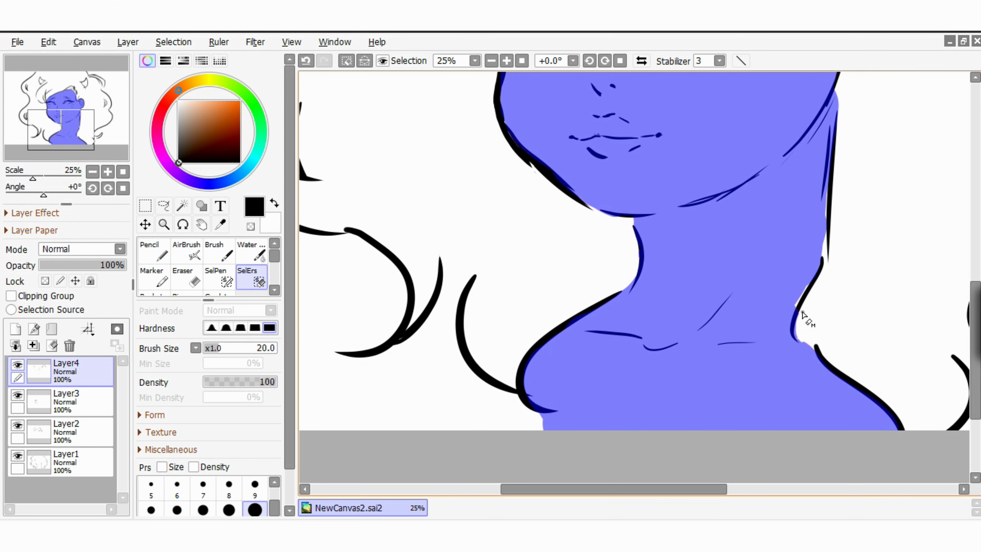
pyautogui.scroll(6, 798, 193)
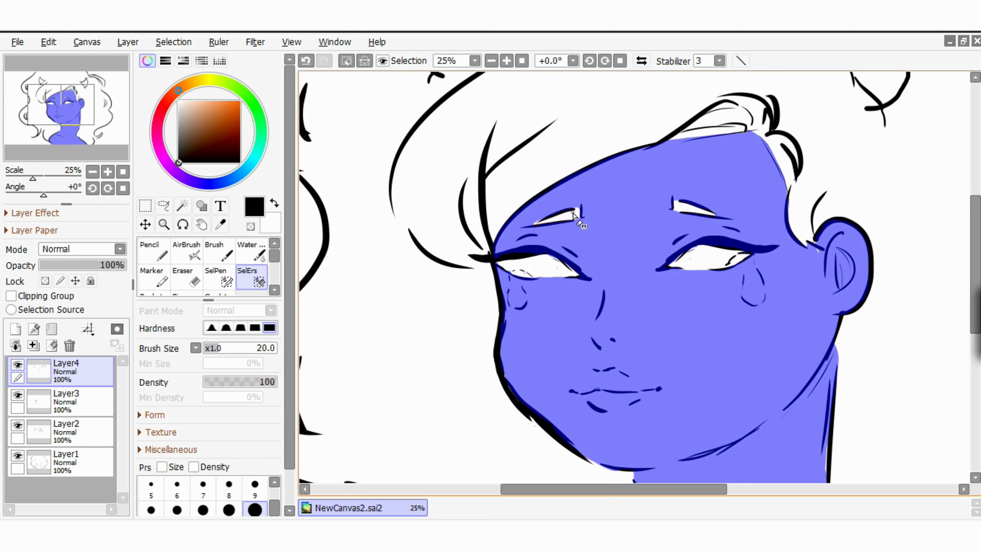
# Start filling the selected face with light peach using the Pencil at size 350.
pyautogui.click(149, 245)
pyautogui.click(194, 101)
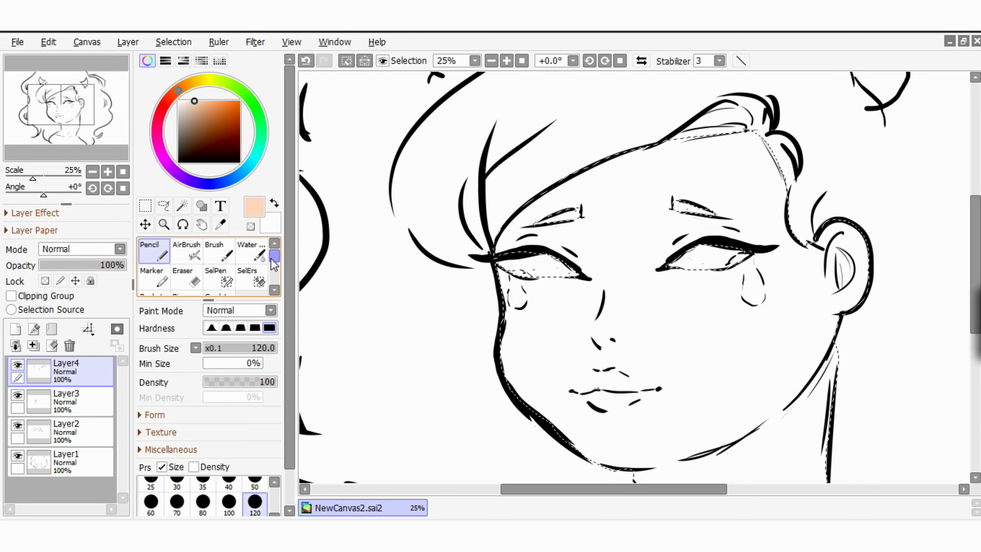
pyautogui.moveTo(275, 257); pyautogui.dragTo(275, 260)
pyautogui.scroll(-1, 254, 499)
pyautogui.click(255, 499)
pyautogui.moveTo(541, 332)
pyautogui.mouseDown()
pyautogui.moveTo(508, 296)
pyautogui.moveTo(522, 197)
pyautogui.moveTo(800, 266)
pyautogui.moveTo(738, 143)
pyautogui.mouseUp()
# Fill the rest of the selected face, neck and shoulders with light peach using the Pencil at size 2000.
pyautogui.click(491, 60)
pyautogui.moveTo(975, 267); pyautogui.dragTo(975, 279)
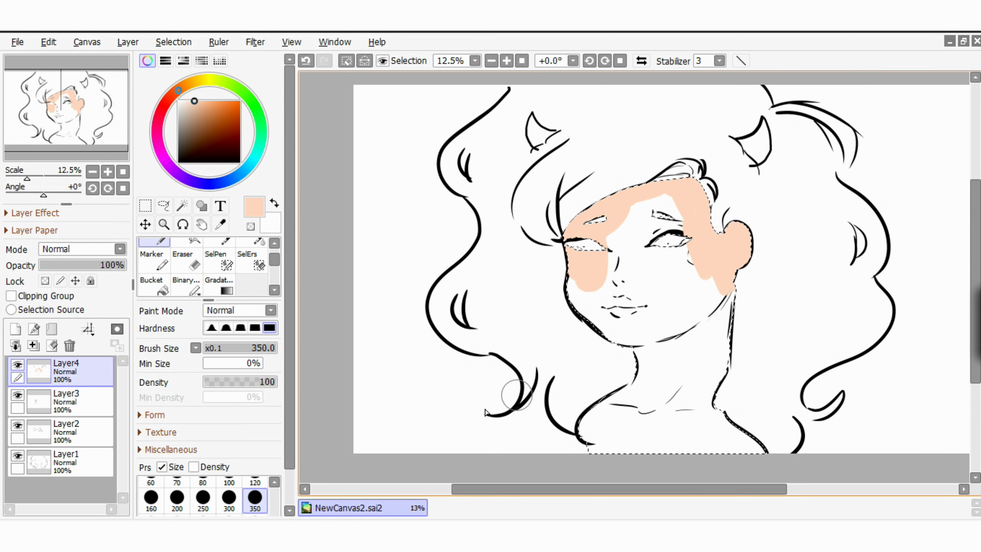
pyautogui.moveTo(290, 445); pyautogui.dragTo(290, 465)
pyautogui.moveTo(275, 508); pyautogui.dragTo(272, 510)
pyautogui.click(254, 492)
pyautogui.moveTo(618, 286)
pyautogui.mouseDown()
pyautogui.moveTo(687, 310)
pyautogui.moveTo(619, 415)
pyautogui.mouseUp()
# Repaint the selected skin with a slightly darker tan.
pyautogui.click(192, 85)
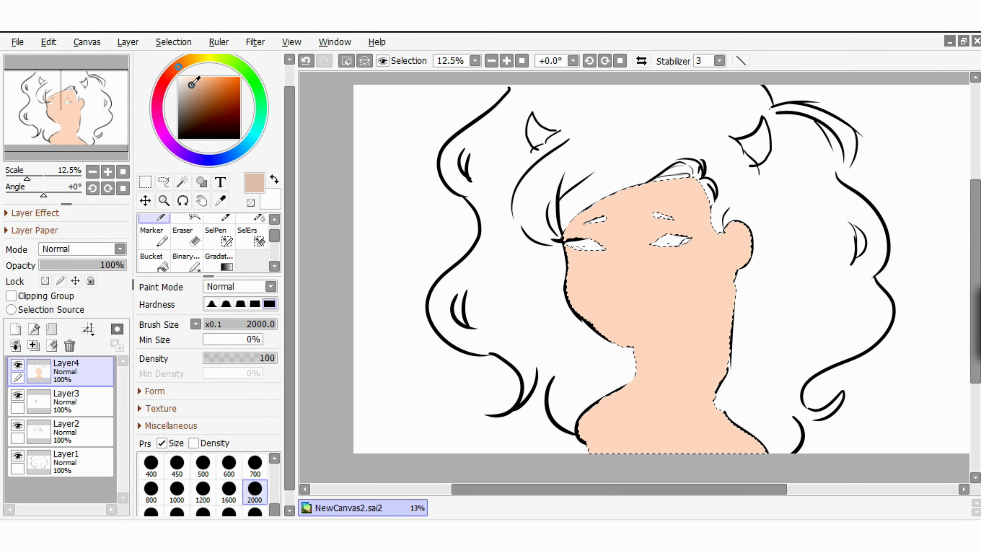
pyautogui.moveTo(587, 321)
pyautogui.mouseDown()
pyautogui.moveTo(589, 255)
pyautogui.moveTo(679, 361)
pyautogui.moveTo(525, 176)
pyautogui.mouseUp()
# Move Layer4 beneath Layer1 and deselect the skin area.
pyautogui.moveTo(73, 371); pyautogui.dragTo(73, 466)
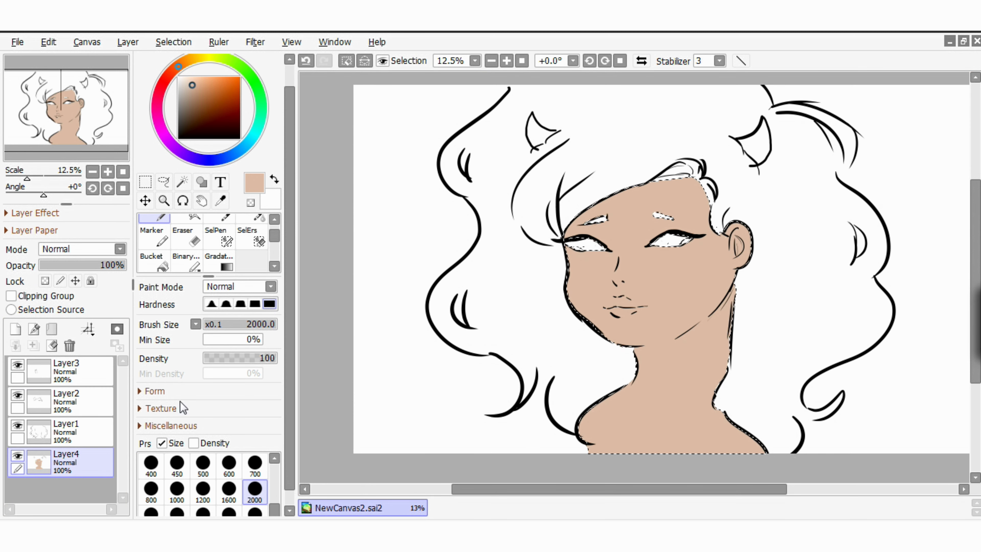
pyautogui.click(173, 42)
pyautogui.click(175, 59)
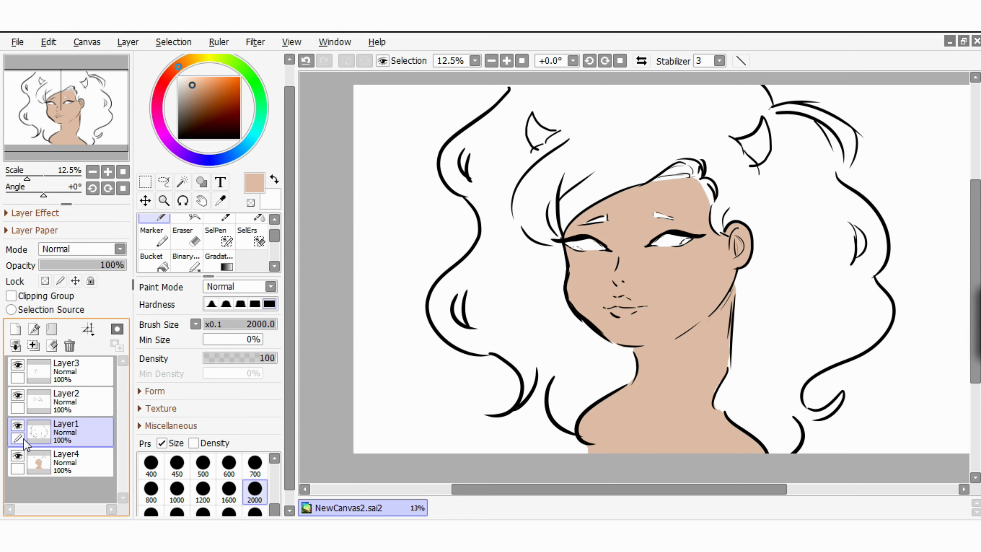
# Add a new layer above Layer4, and make Layer3 the active layer.
pyautogui.click(15, 329)
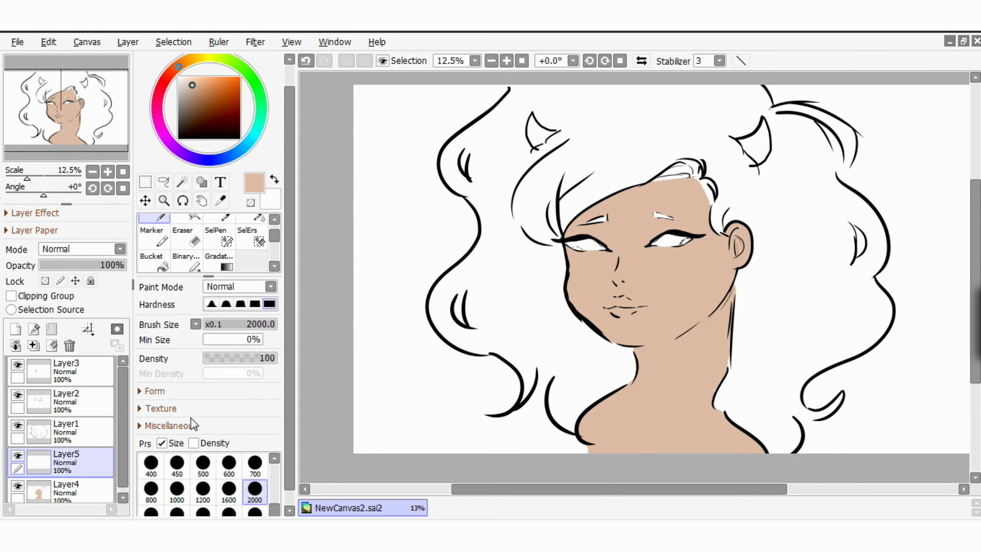
pyautogui.click(507, 61)
pyautogui.scroll(2, 484, 81)
pyautogui.click(56, 376)
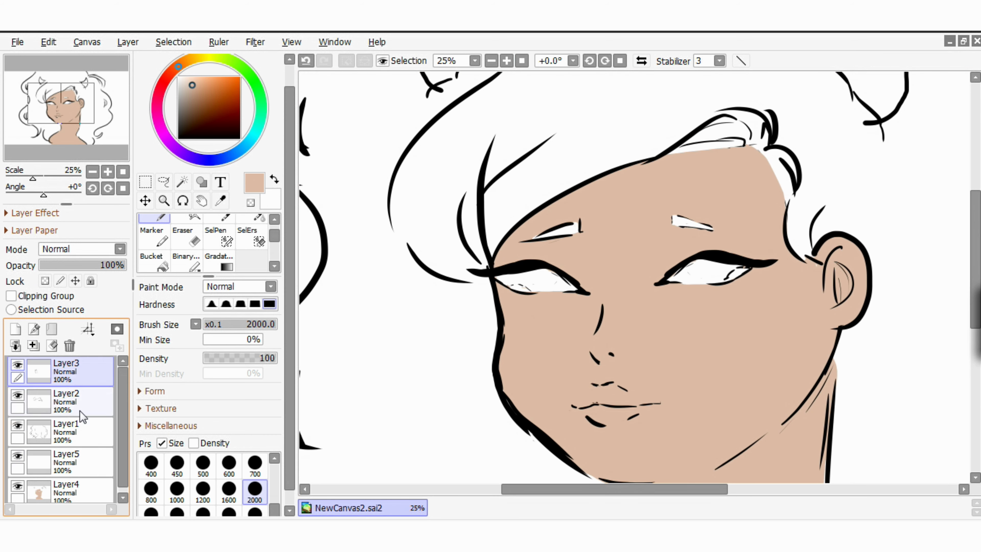
# Undo the new layer, the deselection, the layer reordering and the skin fills, keeping the skin selection active.
pyautogui.click(306, 61)
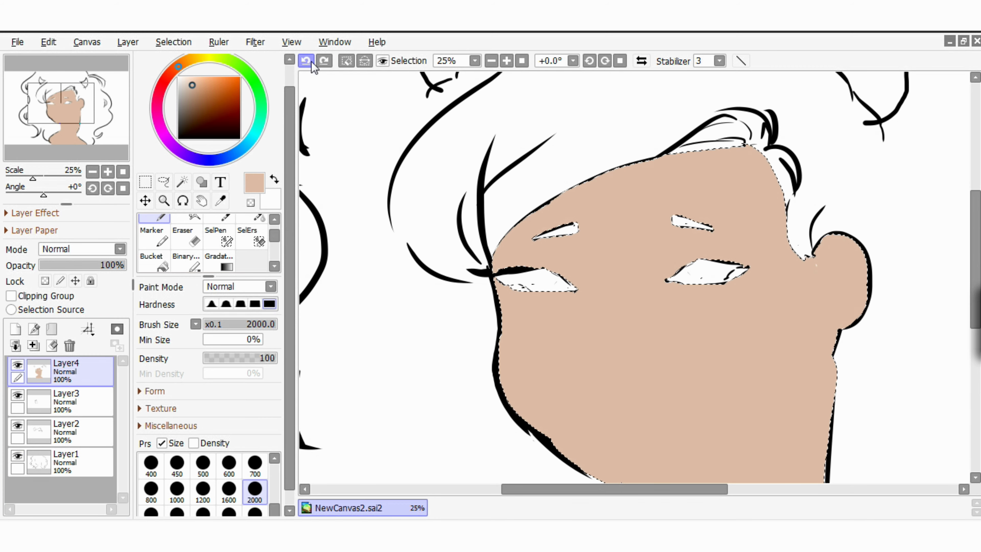
pyautogui.click(324, 60)
pyautogui.click(324, 60)
pyautogui.moveTo(475, 347); pyautogui.dragTo(429, 270)
pyautogui.click(307, 61)
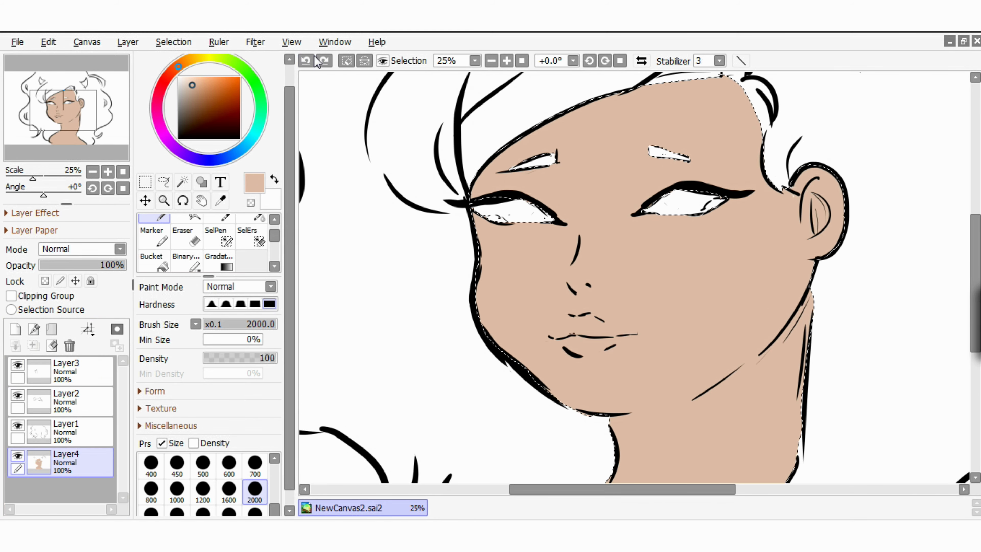
pyautogui.click(310, 60)
pyautogui.click(310, 60)
pyautogui.click(310, 60)
pyautogui.click(310, 61)
# Move the unpainted Layer4 beneath Layer1 to the end of the layer stack.
pyautogui.press('Right')
pyautogui.press('Right')
pyautogui.press('Up')
pyautogui.press('Up')
pyautogui.moveTo(83, 372); pyautogui.dragTo(87, 476)
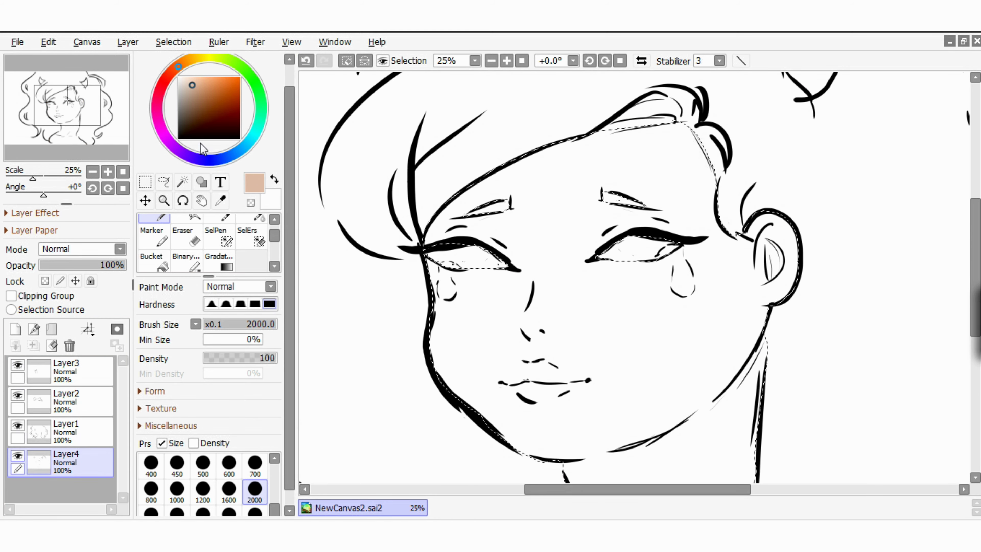
# Fill the selected face, neck and shoulders on Layer4 with a medium tan using the Pencil at size 2000.
pyautogui.click(190, 91)
pyautogui.moveTo(483, 278)
pyautogui.mouseDown()
pyautogui.moveTo(502, 328)
pyautogui.moveTo(713, 268)
pyautogui.mouseUp()
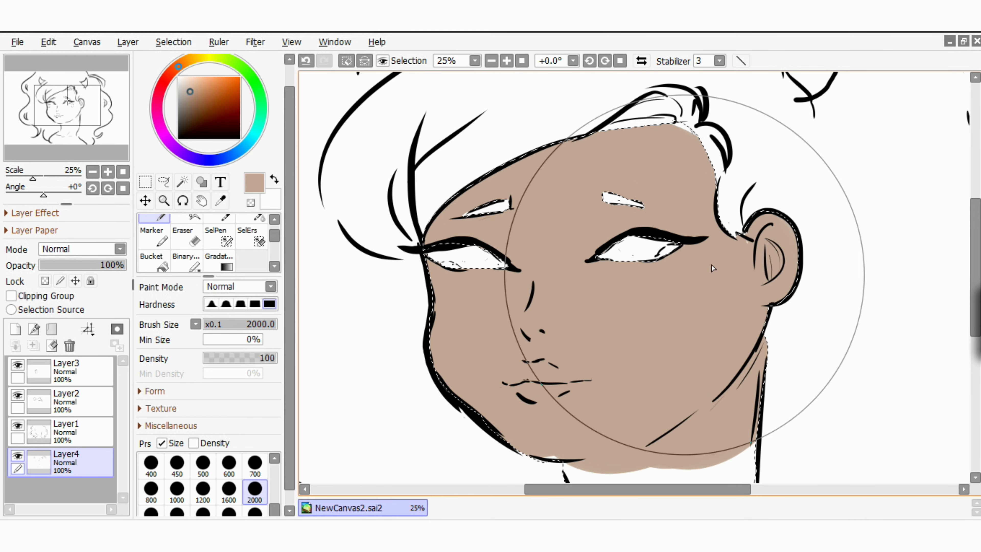
pyautogui.press('Down')
pyautogui.press('Down')
pyautogui.press('Down')
pyautogui.press('Down')
pyautogui.press('Down')
pyautogui.moveTo(646, 394)
pyautogui.mouseDown()
pyautogui.moveTo(679, 349)
pyautogui.moveTo(633, 433)
pyautogui.mouseUp()
pyautogui.press('Down')
pyautogui.press('Down')
pyautogui.press('Down')
pyautogui.press('Down')
pyautogui.press('Down')
pyautogui.moveTo(593, 394)
pyautogui.mouseDown()
pyautogui.moveTo(648, 398)
pyautogui.moveTo(617, 185)
pyautogui.mouseUp()
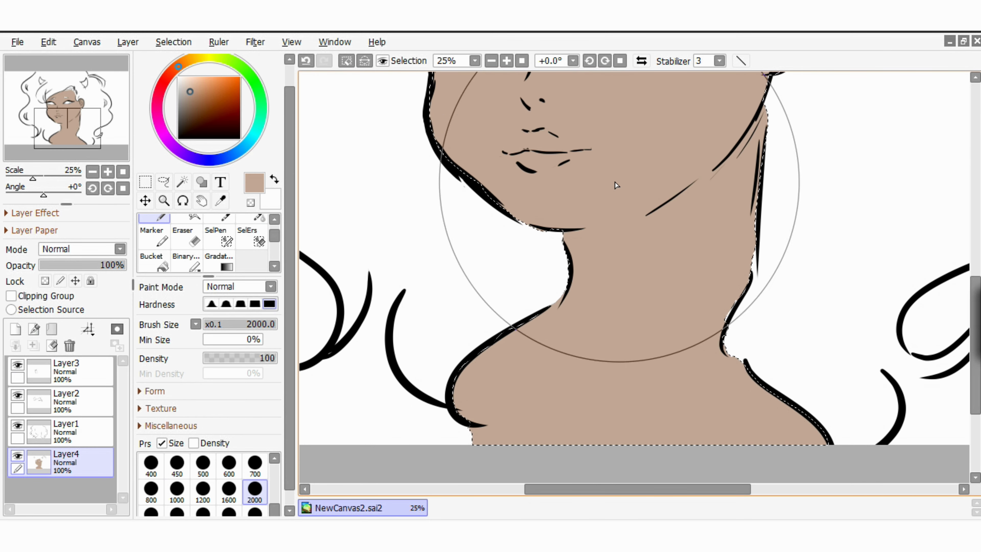
# Try to erase the skin colour edge around the eyebrow with the Eraser at size 50, and undo the stroke.
pyautogui.scroll(5, 616, 185)
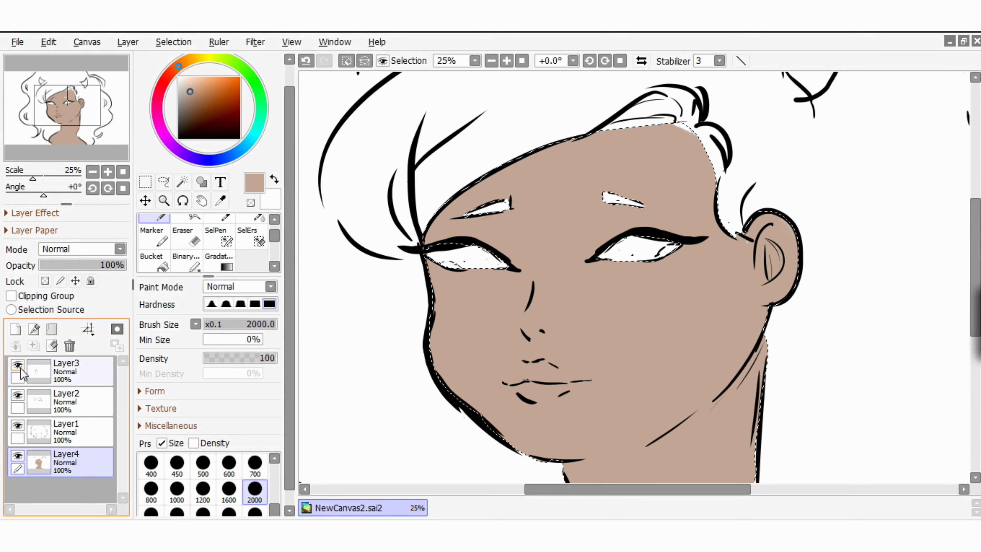
pyautogui.press('Right')
pyautogui.press('Left')
pyautogui.press('Left')
pyautogui.press('Up')
pyautogui.press('Up')
pyautogui.press('Up')
pyautogui.click(190, 239)
pyautogui.moveTo(625, 268); pyautogui.dragTo(627, 261)
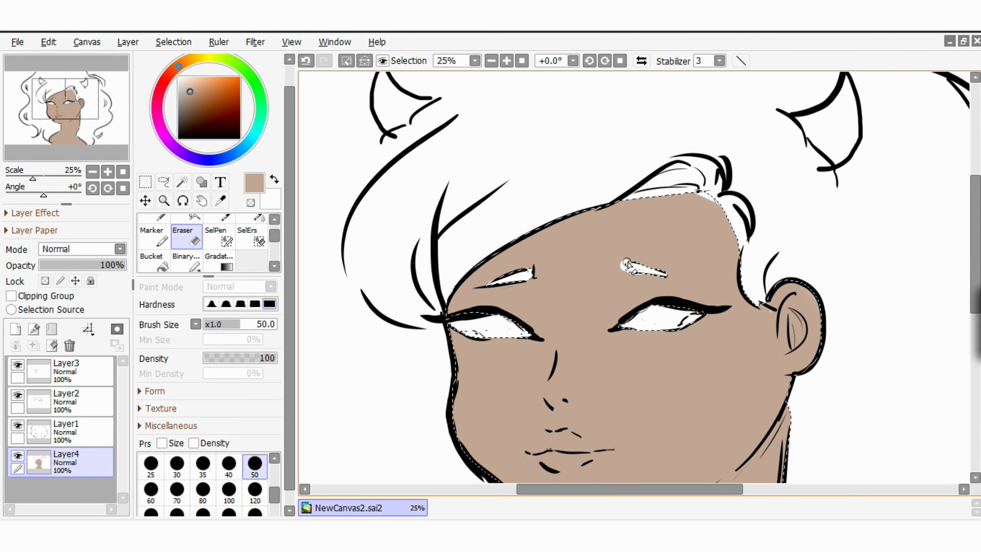
pyautogui.click(306, 61)
# Undo the tan skin fill and the relocation of Layer4 beneath Layer1, keeping the skin selection active.
pyautogui.press('Down')
pyautogui.press('Down')
pyautogui.press('Down')
pyautogui.press('Down')
pyautogui.press('Down')
pyautogui.click(491, 61)
pyautogui.click(305, 62)
pyautogui.click(305, 61)
pyautogui.click(305, 62)
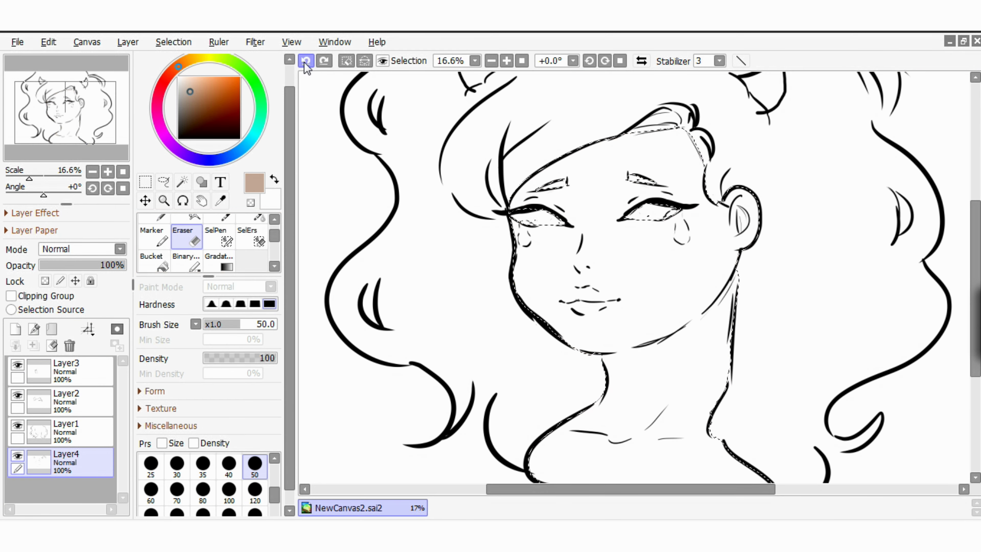
pyautogui.click(305, 61)
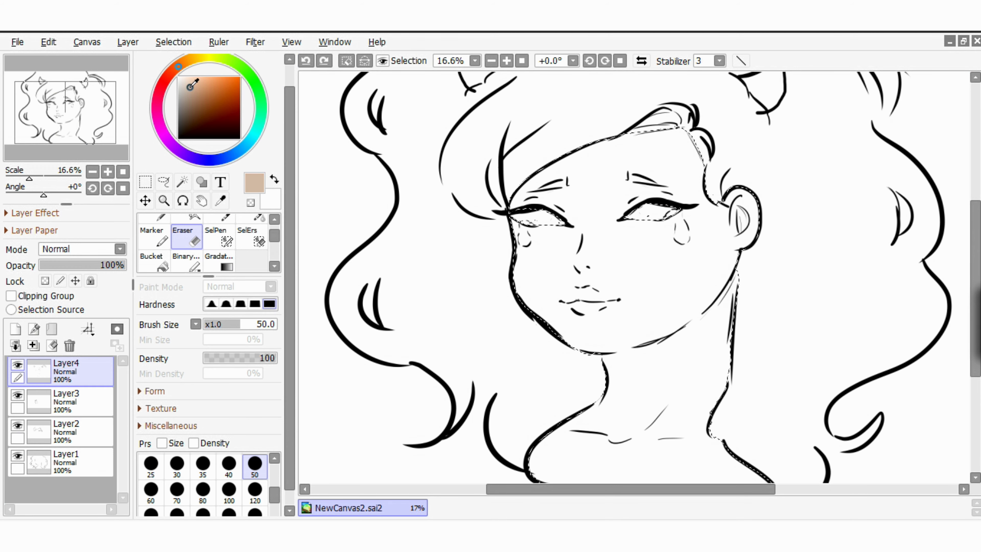
# Choose the Pencil at size 2000 and set the colour to a lighter tan.
pyautogui.click(463, 238)
pyautogui.click(305, 62)
pyautogui.click(156, 219)
pyautogui.click(190, 88)
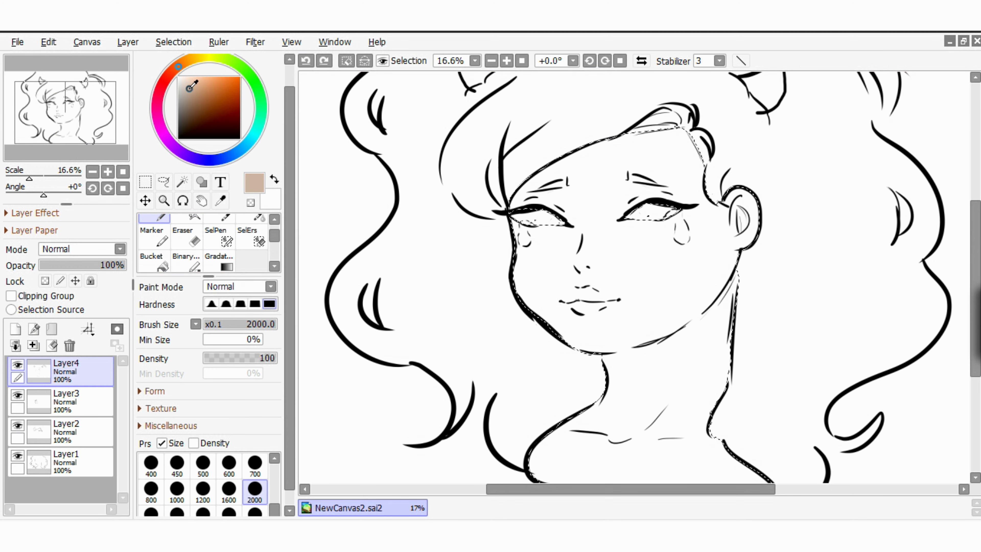
# Try filling the selected skin on Layer4 with the lighter tan and reordering Layer4, and undo these changes.
pyautogui.moveTo(552, 235)
pyautogui.mouseDown()
pyautogui.moveTo(600, 315)
pyautogui.moveTo(615, 434)
pyautogui.moveTo(668, 437)
pyautogui.mouseUp()
pyautogui.moveTo(74, 372); pyautogui.dragTo(76, 493)
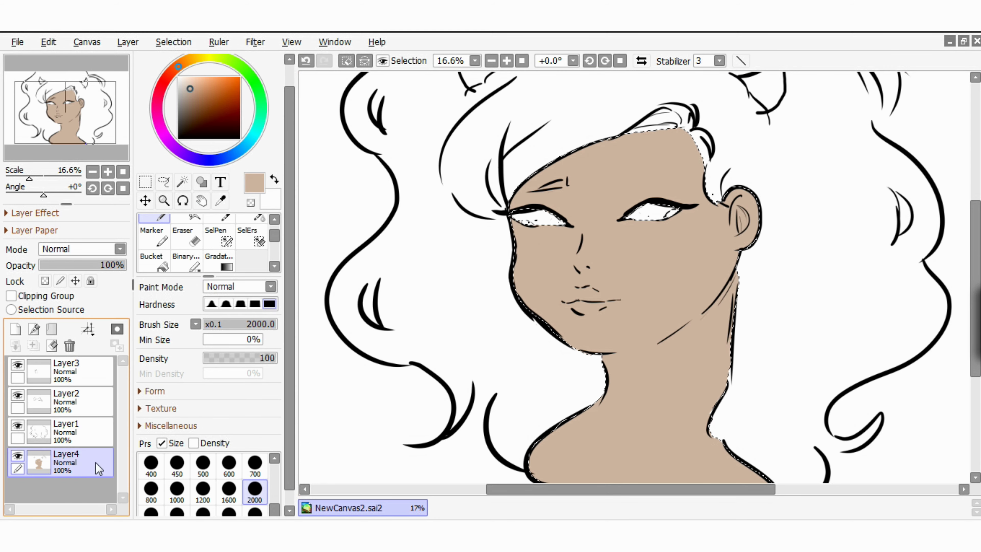
pyautogui.moveTo(99, 466); pyautogui.dragTo(83, 404)
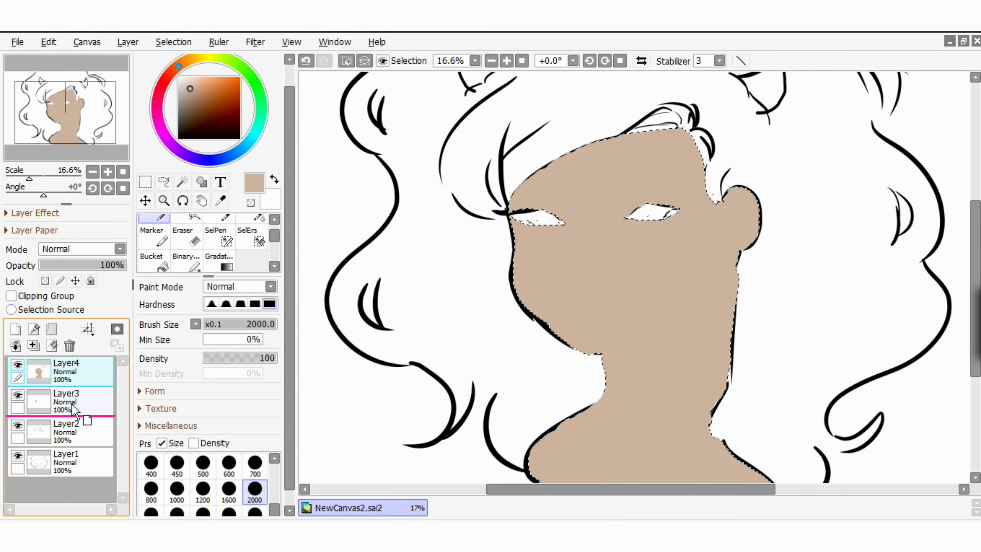
pyautogui.click(308, 62)
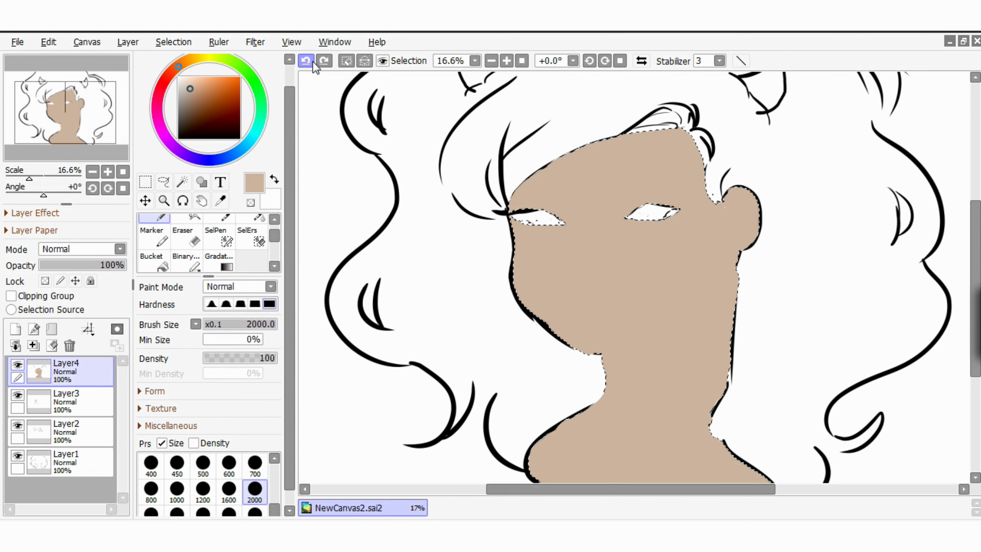
pyautogui.click(311, 62)
# Create a layer folder holding Layer2 and Layer3, and arrange the stack with Layer1 above it and Layer4 beneath.
pyautogui.scroll(1, 206, 235)
pyautogui.moveTo(77, 371)
pyautogui.mouseDown()
pyautogui.moveTo(99, 439)
pyautogui.moveTo(75, 369)
pyautogui.moveTo(76, 378)
pyautogui.mouseUp()
pyautogui.click(53, 331)
pyautogui.moveTo(80, 427); pyautogui.dragTo(83, 376)
pyautogui.click(39, 370)
pyautogui.doubleClick(72, 415)
pyautogui.click(600, 243)
pyautogui.click(77, 431)
pyautogui.click(17, 426)
pyautogui.scroll(3, 387, 116)
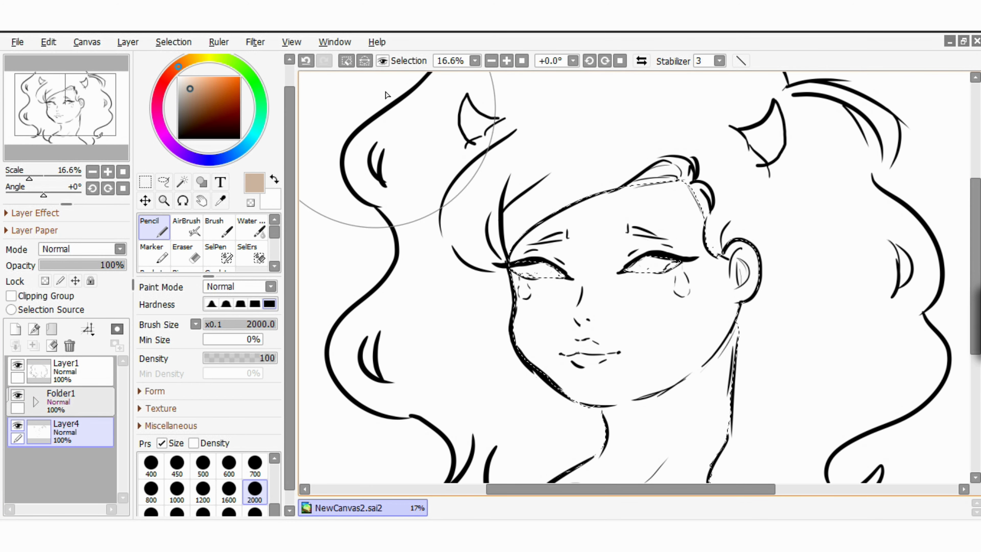
# Clear the skin selection and add a new layer directly above Layer4.
pyautogui.press('e')
pyautogui.hotkey('ctrl', 'd')
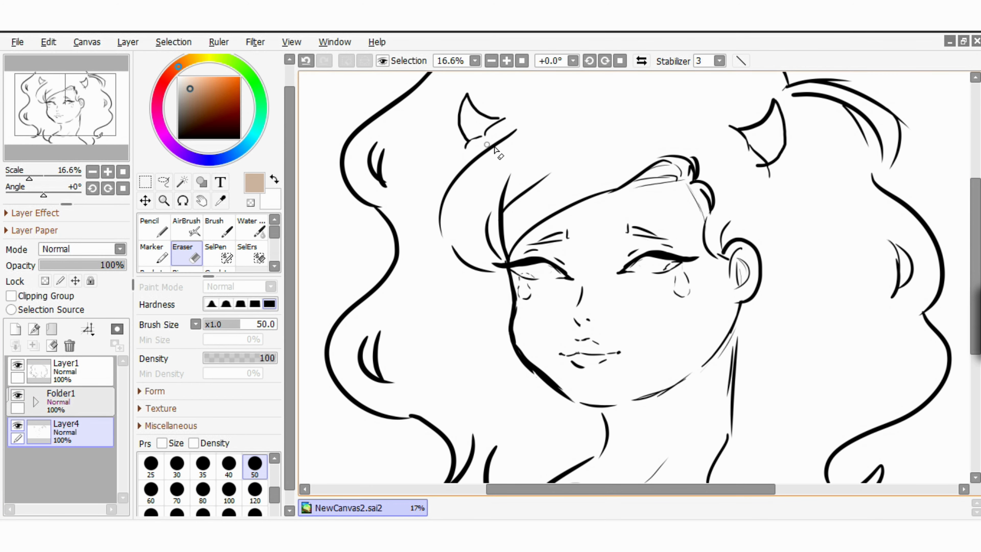
pyautogui.click(492, 61)
pyautogui.click(16, 345)
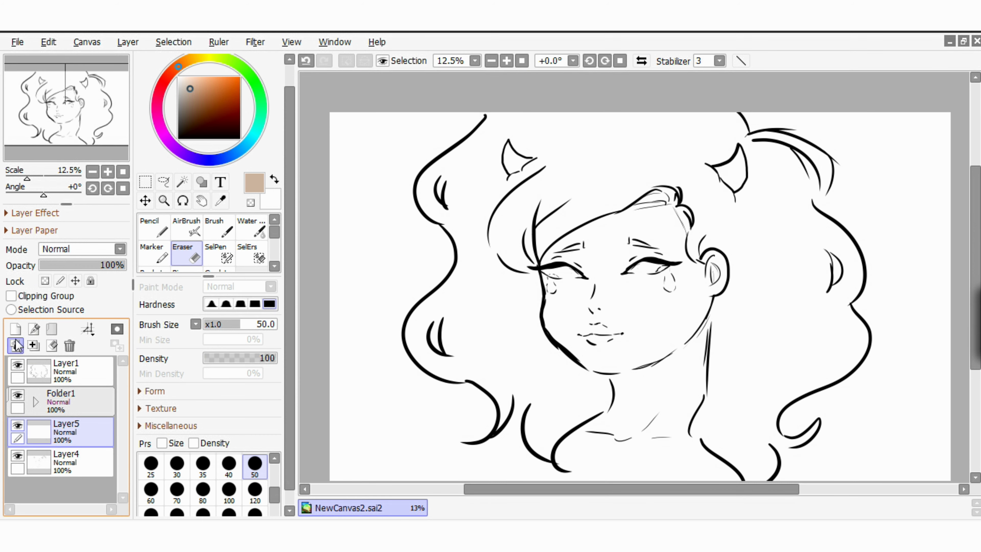
# Move Layer1 into Folder1 and place Layer5 above the collapsed folder.
pyautogui.click(40, 404)
pyautogui.click(40, 404)
pyautogui.moveTo(59, 375); pyautogui.dragTo(36, 380)
pyautogui.click(43, 405)
pyautogui.click(54, 434)
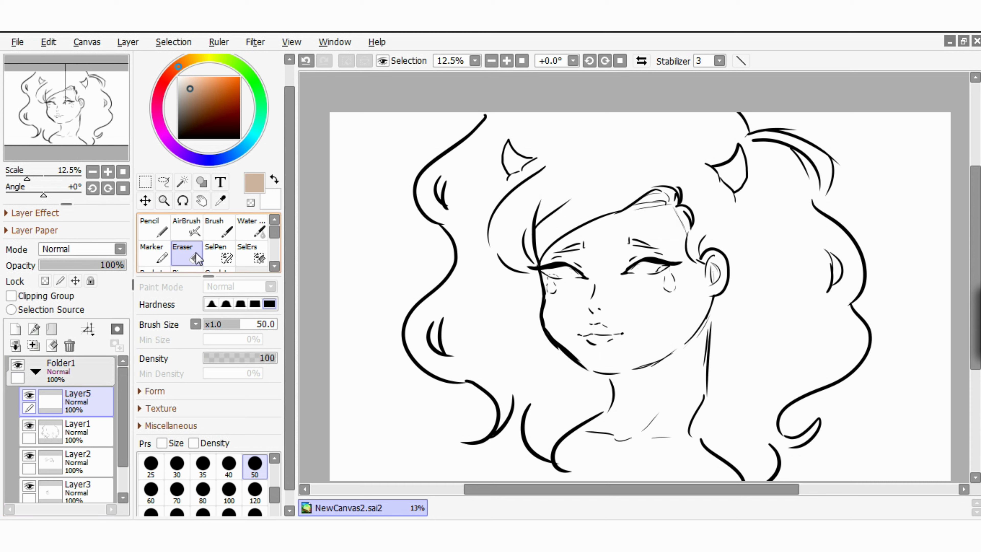
pyautogui.moveTo(93, 395); pyautogui.dragTo(88, 360)
pyautogui.click(36, 402)
# Mask the face, ear, neck and shoulders with SelPen, and trim the mask's edges with SelErs at size 20.
pyautogui.click(218, 251)
pyautogui.moveTo(583, 317)
pyautogui.mouseDown()
pyautogui.moveTo(563, 307)
pyautogui.moveTo(558, 266)
pyautogui.moveTo(653, 228)
pyautogui.moveTo(682, 270)
pyautogui.moveTo(713, 286)
pyautogui.moveTo(571, 347)
pyautogui.moveTo(692, 336)
pyautogui.moveTo(602, 456)
pyautogui.moveTo(722, 476)
pyautogui.mouseUp()
pyautogui.click(258, 261)
pyautogui.moveTo(552, 444); pyautogui.dragTo(578, 425)
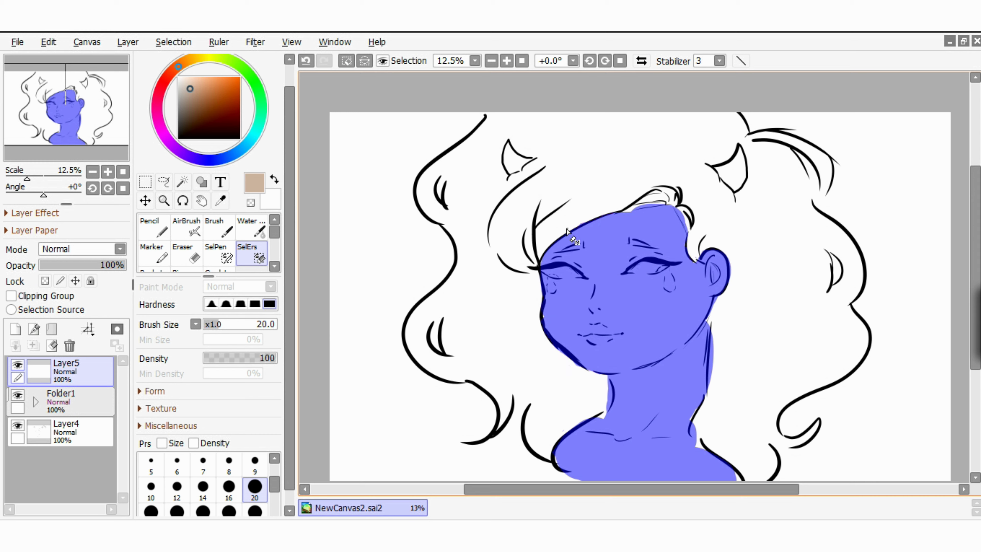
# Fill the masked skin with light tan on Layer5, make Layer5 the only layer beneath Folder1, and clear the selection.
pyautogui.click(153, 227)
pyautogui.moveTo(602, 263)
pyautogui.mouseDown()
pyautogui.moveTo(620, 396)
pyautogui.moveTo(676, 449)
pyautogui.mouseUp()
pyautogui.moveTo(77, 371)
pyautogui.mouseDown()
pyautogui.moveTo(91, 429)
pyautogui.moveTo(75, 373)
pyautogui.mouseUp()
pyautogui.click(174, 43)
pyautogui.click(182, 58)
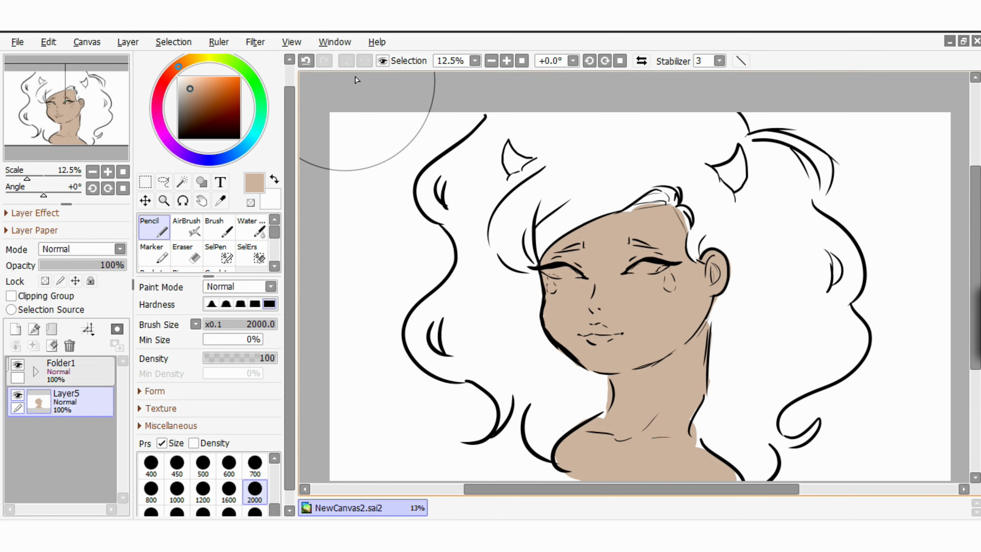
# Mask both eyes, both eyebrows and the lips with SelPen at size 20, trimming the overlapping edges with SelErs.
pyautogui.click(506, 60)
pyautogui.click(506, 60)
pyautogui.click(219, 253)
pyautogui.moveTo(459, 264); pyautogui.dragTo(437, 265)
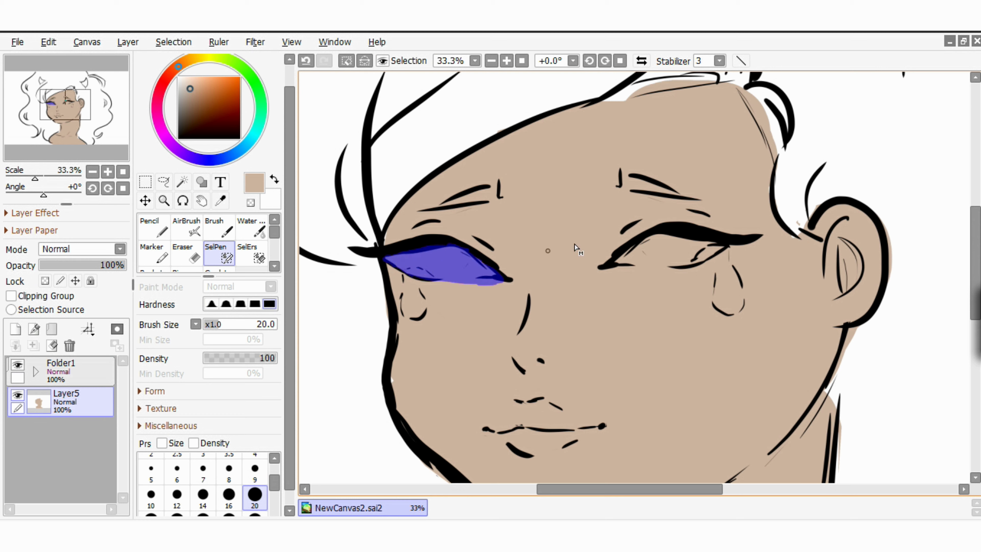
pyautogui.moveTo(609, 265); pyautogui.dragTo(659, 236)
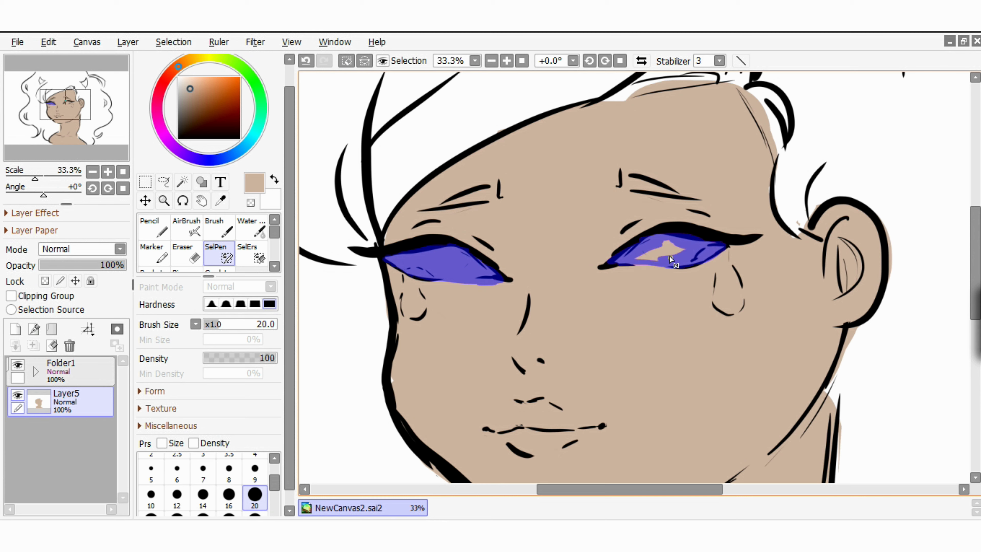
pyautogui.moveTo(643, 261); pyautogui.dragTo(681, 250)
pyautogui.click(251, 253)
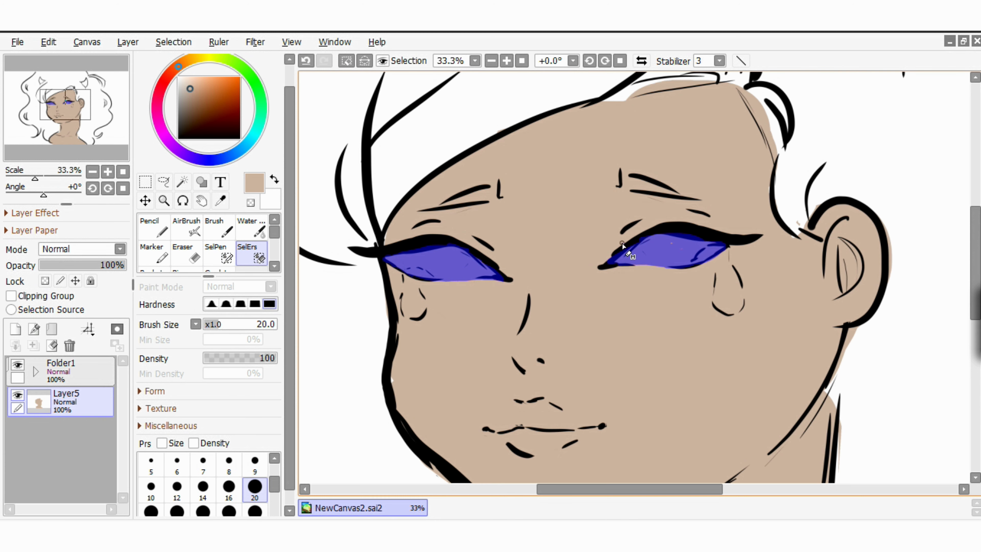
pyautogui.moveTo(622, 244); pyautogui.dragTo(607, 261)
pyautogui.click(219, 253)
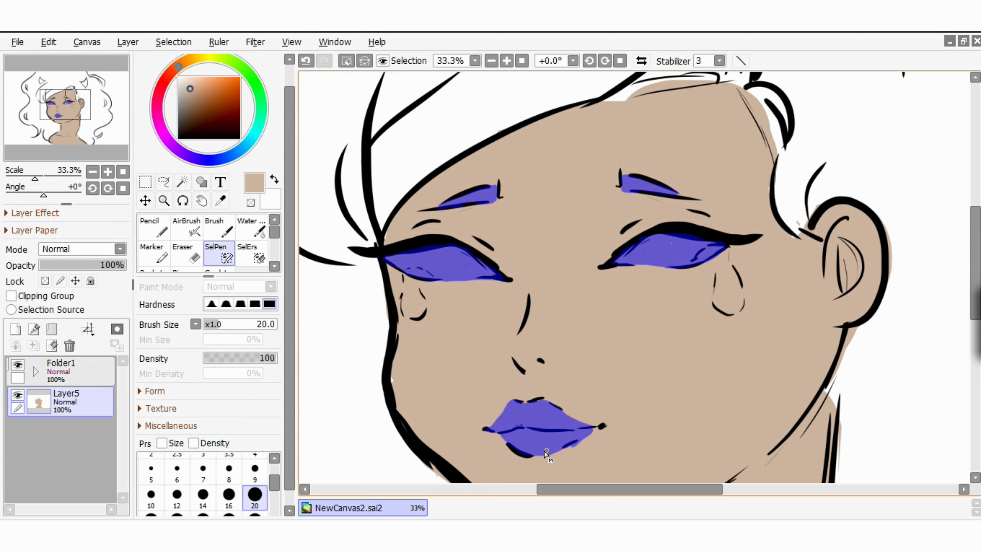
pyautogui.press('s')
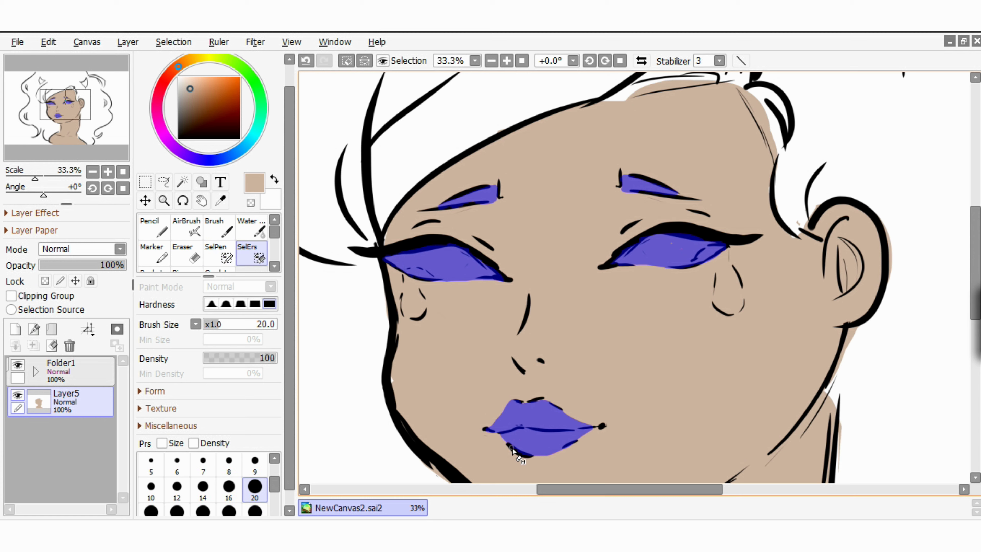
# Fill the selected lips with red using the Pencil at size 700.
pyautogui.click(235, 77)
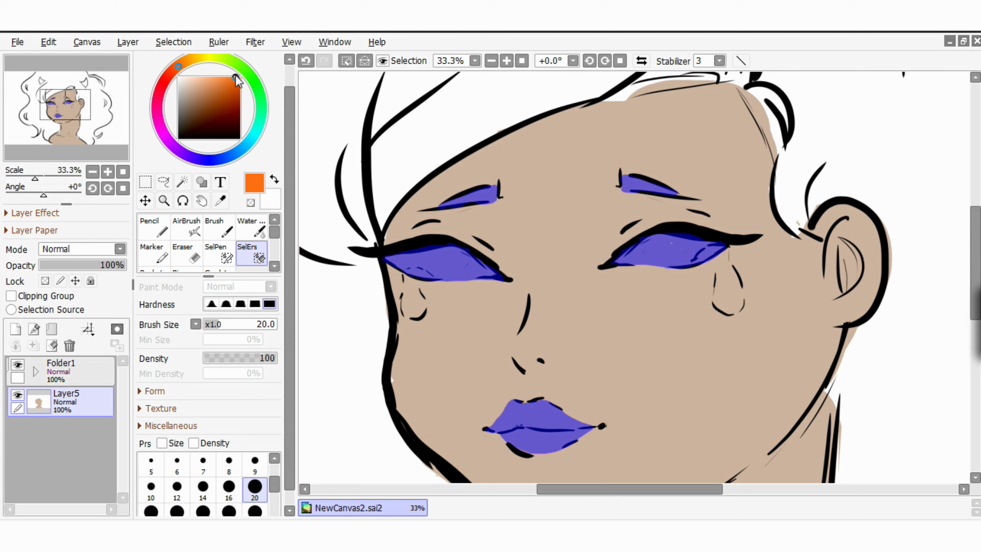
pyautogui.click(165, 81)
pyautogui.click(155, 228)
pyautogui.click(255, 464)
pyautogui.moveTo(550, 456)
pyautogui.mouseDown()
pyautogui.moveTo(503, 429)
pyautogui.moveTo(382, 412)
pyautogui.mouseUp()
# Fill both selected eyebrows with a very dark reddish brown.
pyautogui.click(217, 94)
pyautogui.moveTo(170, 67)
pyautogui.mouseDown()
pyautogui.moveTo(159, 94)
pyautogui.moveTo(197, 125)
pyautogui.mouseUp()
pyautogui.moveTo(446, 202); pyautogui.dragTo(495, 192)
pyautogui.moveTo(670, 192); pyautogui.dragTo(625, 186)
# Fill both selected eyes with off-white and clear the selection.
pyautogui.click(186, 62)
pyautogui.click(180, 76)
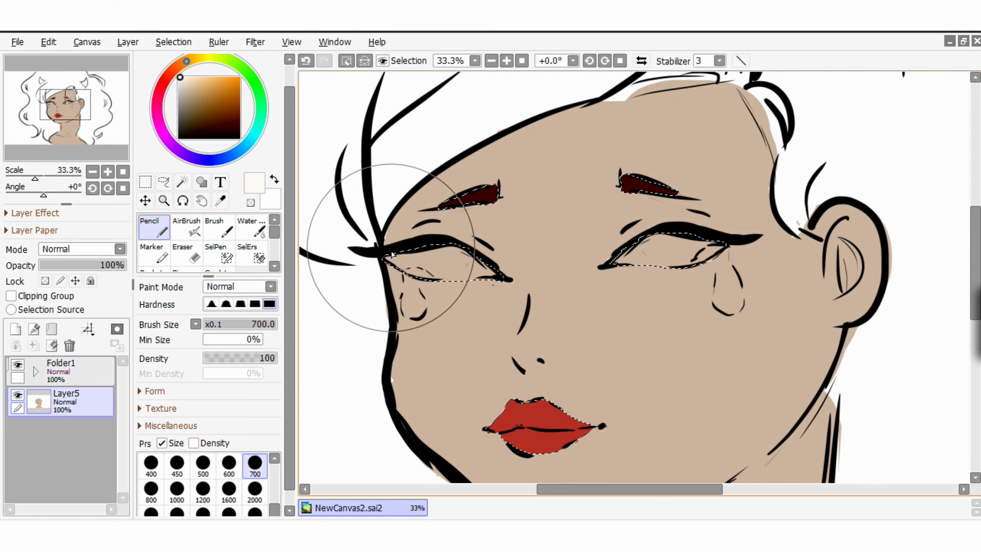
pyautogui.moveTo(393, 253); pyautogui.dragTo(478, 275)
pyautogui.moveTo(625, 259); pyautogui.dragTo(710, 256)
pyautogui.click(491, 61)
pyautogui.click(491, 60)
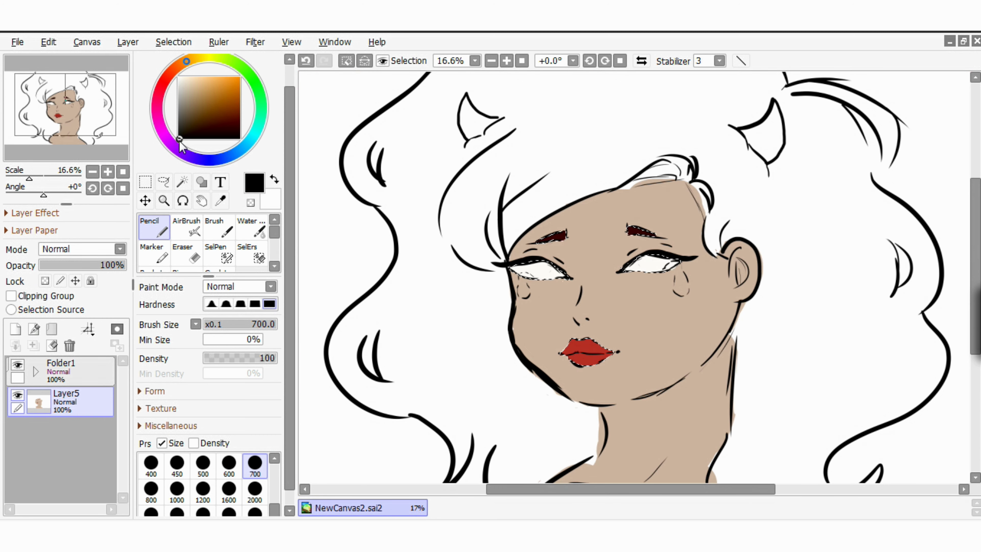
pyautogui.click(170, 73)
pyautogui.click(173, 43)
pyautogui.click(173, 58)
# Mask both horns with SelPen, raising its size to 50.
pyautogui.click(227, 255)
pyautogui.moveTo(465, 123); pyautogui.dragTo(470, 134)
pyautogui.moveTo(272, 488); pyautogui.dragTo(271, 494)
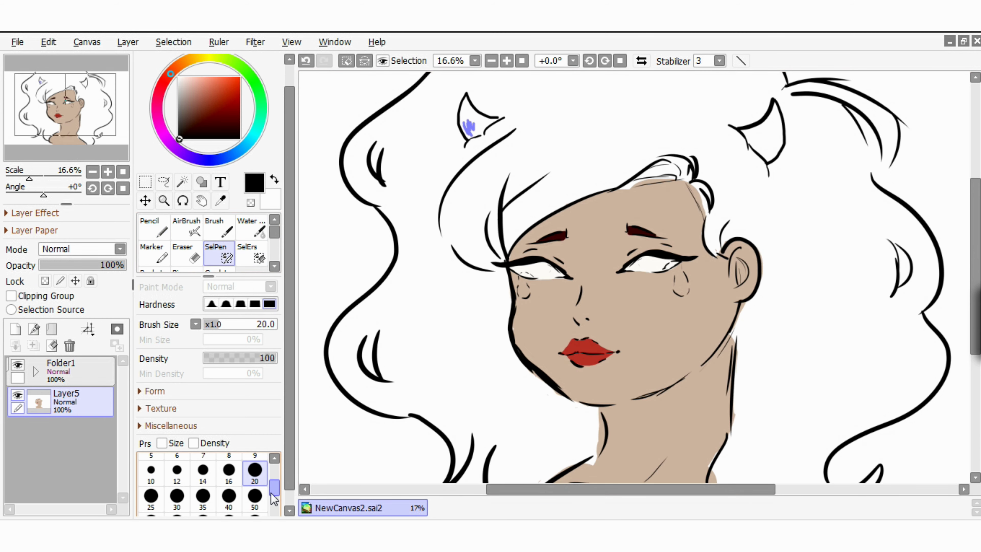
pyautogui.click(254, 496)
pyautogui.moveTo(465, 106); pyautogui.dragTo(466, 123)
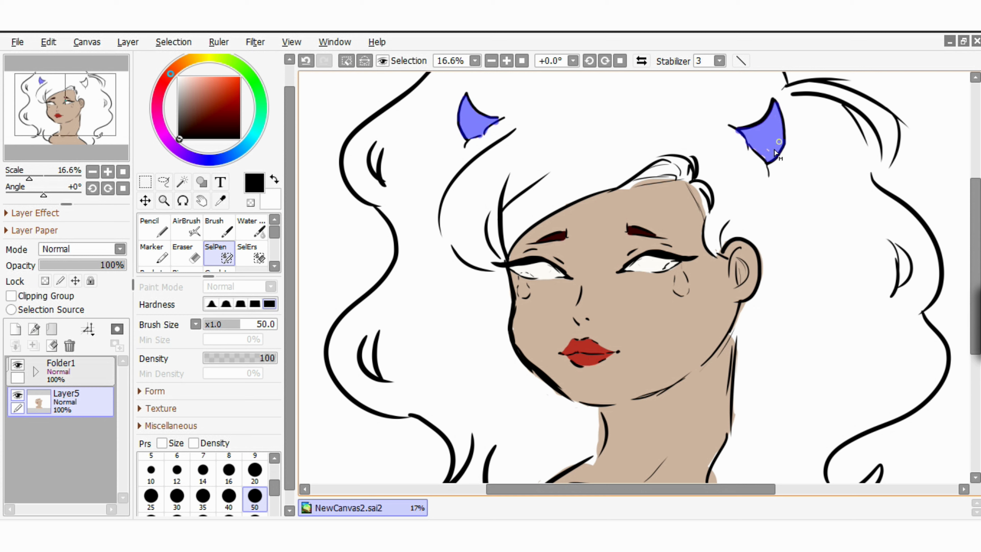
pyautogui.moveTo(776, 153); pyautogui.dragTo(761, 159)
# Sample the red of the lips, fill both selected horns with it using the Pencil, and clear the selection.
pyautogui.click(165, 230)
pyautogui.click(221, 201)
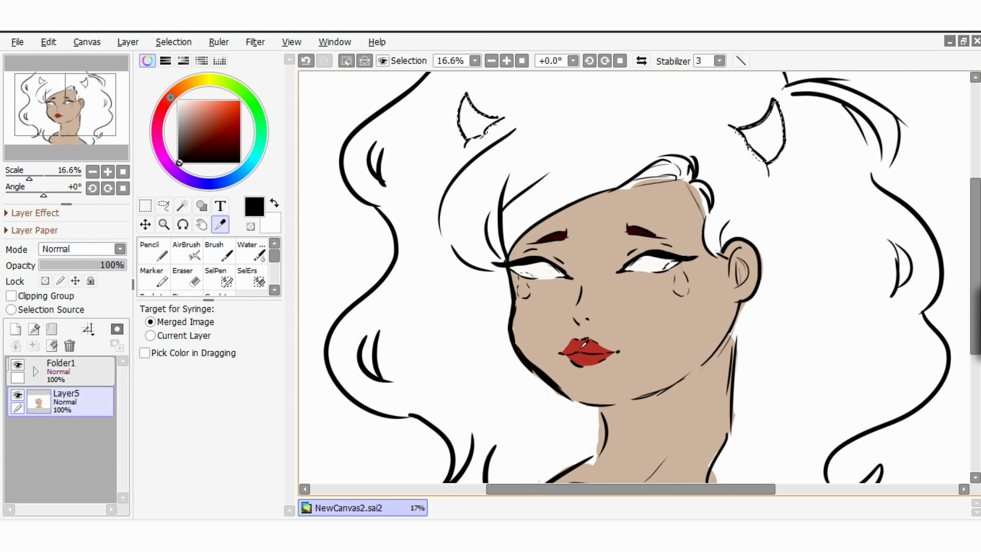
pyautogui.click(587, 345)
pyautogui.click(158, 251)
pyautogui.moveTo(473, 126); pyautogui.dragTo(463, 121)
pyautogui.moveTo(759, 126); pyautogui.dragTo(775, 160)
pyautogui.click(173, 41)
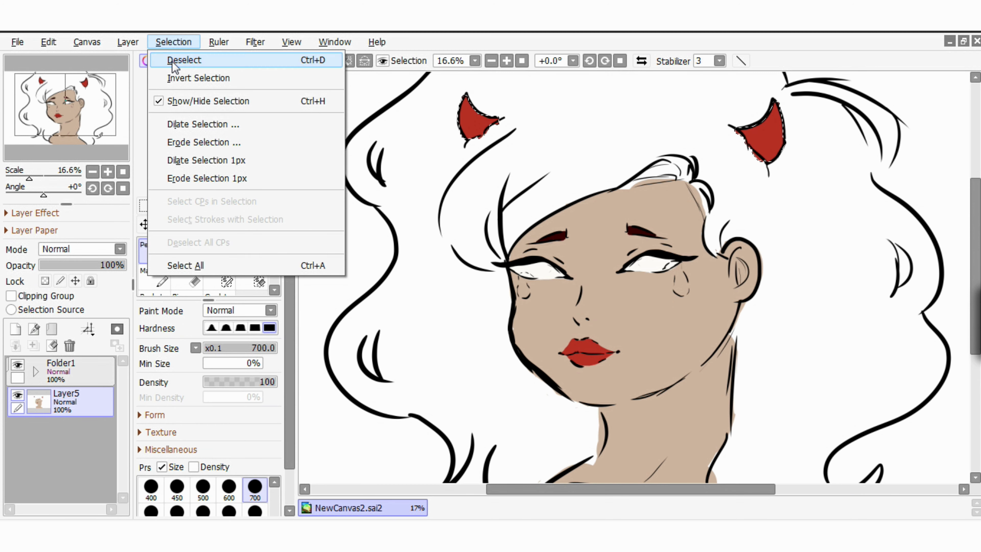
pyautogui.click(175, 59)
# Mask the hair on the portrait's left side, from beside the cheek down to the shoulder, with SelPen at size 120.
pyautogui.click(218, 277)
pyautogui.scroll(-2, 275, 513)
pyautogui.click(255, 498)
pyautogui.moveTo(404, 328); pyautogui.dragTo(391, 348)
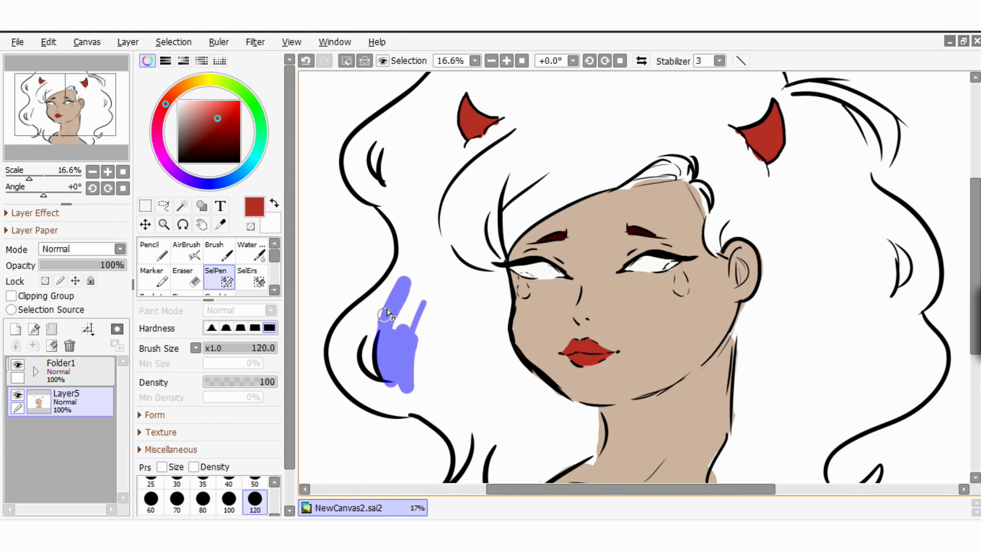
pyautogui.moveTo(388, 312); pyautogui.dragTo(347, 359)
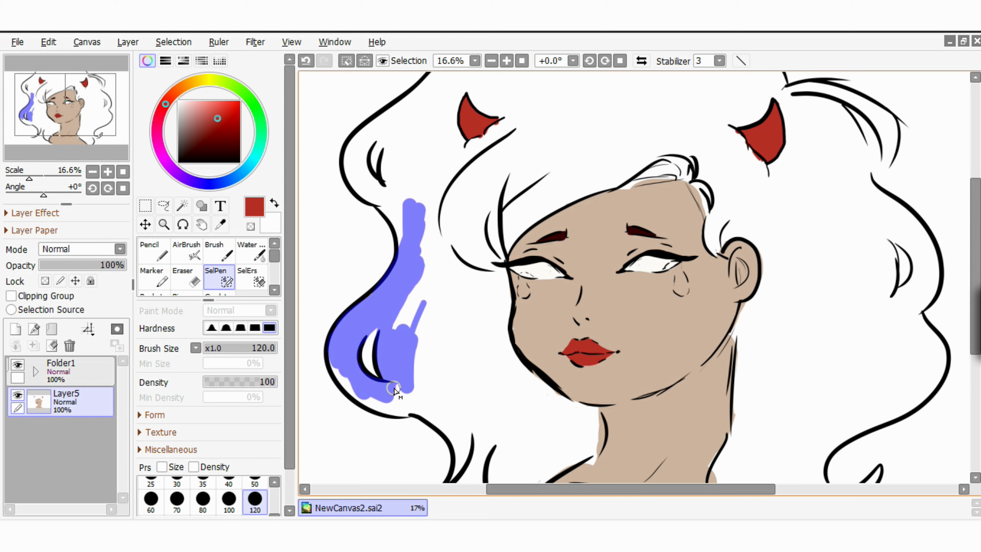
pyautogui.moveTo(365, 396); pyautogui.dragTo(429, 350)
pyautogui.moveTo(439, 289)
pyautogui.mouseDown()
pyautogui.moveTo(436, 375)
pyautogui.moveTo(484, 302)
pyautogui.moveTo(479, 351)
pyautogui.moveTo(429, 410)
pyautogui.moveTo(502, 345)
pyautogui.mouseUp()
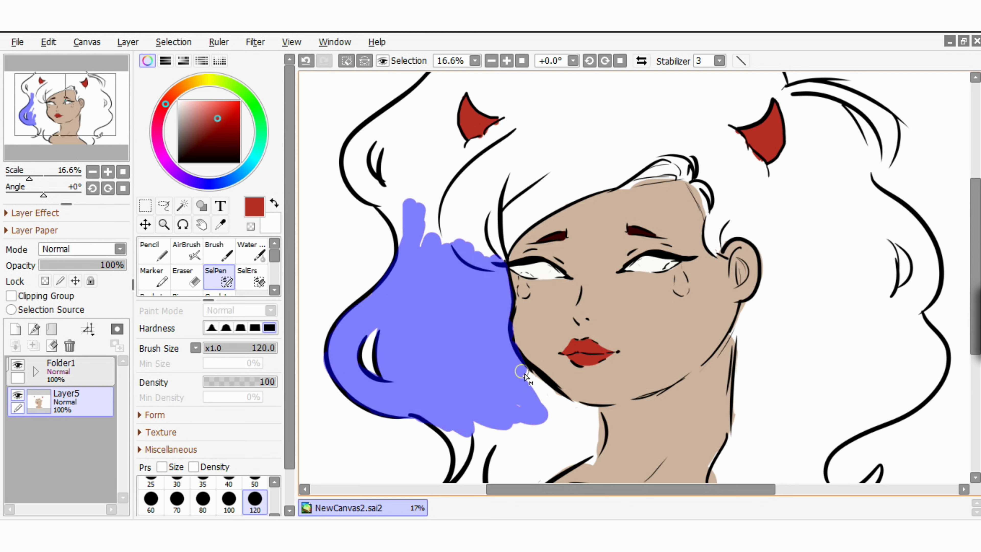
pyautogui.scroll(-2, 556, 444)
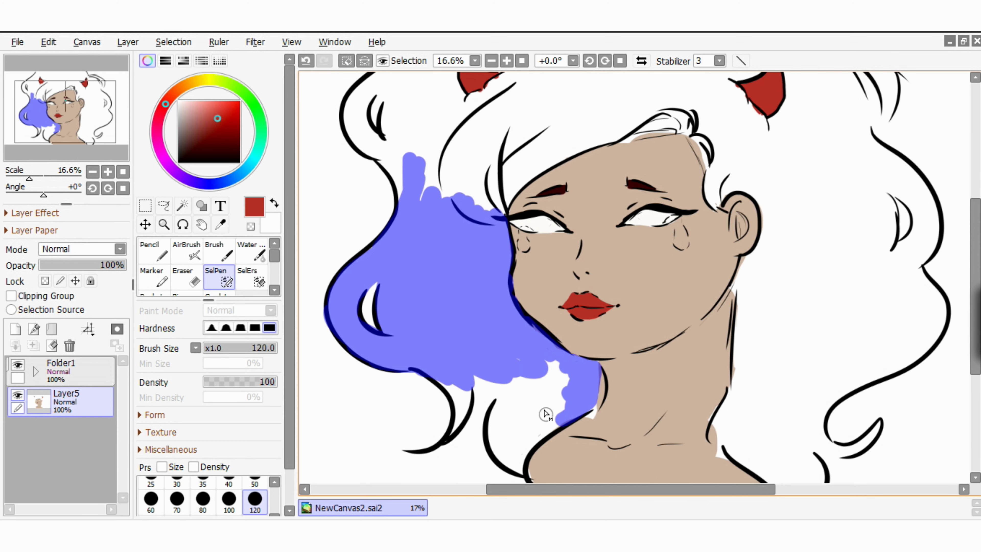
pyautogui.moveTo(547, 411); pyautogui.dragTo(545, 392)
pyautogui.moveTo(488, 441)
pyautogui.mouseDown()
pyautogui.moveTo(511, 404)
pyautogui.moveTo(484, 380)
pyautogui.moveTo(471, 393)
pyautogui.moveTo(455, 391)
pyautogui.moveTo(480, 406)
pyautogui.mouseUp()
# Mask the lower hair on the portrait's right side, from the shoulder and neck out to the curled tip.
pyautogui.press('Up')
pyautogui.press('Down')
pyautogui.press('Down')
pyautogui.press('Down')
pyautogui.press('Down')
pyautogui.press('Down')
pyautogui.press('Right')
pyautogui.press('Right')
pyautogui.press('Right')
pyautogui.press('Right')
pyautogui.press('Right')
pyautogui.press('Right')
pyautogui.moveTo(649, 376)
pyautogui.mouseDown()
pyautogui.moveTo(654, 412)
pyautogui.moveTo(611, 360)
pyautogui.moveTo(611, 314)
pyautogui.mouseUp()
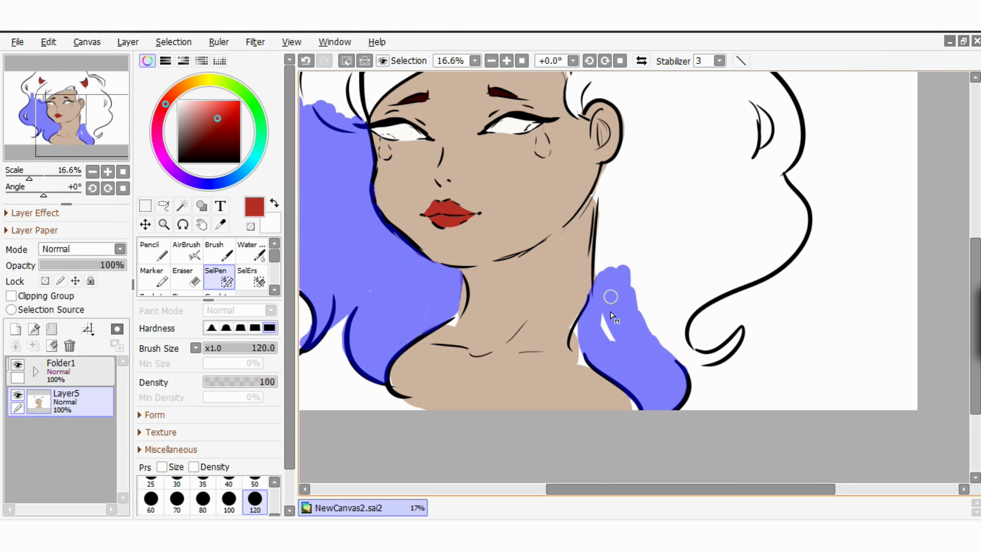
pyautogui.moveTo(607, 213)
pyautogui.mouseDown()
pyautogui.moveTo(641, 283)
pyautogui.moveTo(738, 338)
pyautogui.moveTo(650, 271)
pyautogui.mouseUp()
pyautogui.press('Up')
pyautogui.press('Right')
pyautogui.press('Up')
pyautogui.moveTo(642, 312)
pyautogui.mouseDown()
pyautogui.moveTo(682, 337)
pyautogui.moveTo(754, 237)
pyautogui.moveTo(773, 247)
pyautogui.mouseUp()
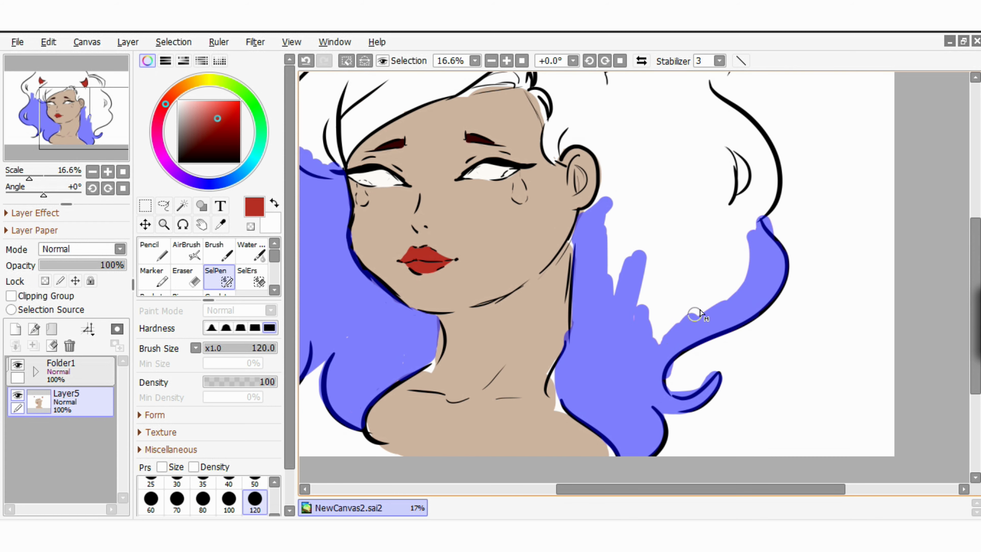
pyautogui.moveTo(695, 314)
pyautogui.mouseDown()
pyautogui.moveTo(597, 210)
pyautogui.moveTo(610, 169)
pyautogui.moveTo(596, 151)
pyautogui.moveTo(580, 137)
pyautogui.moveTo(552, 151)
pyautogui.moveTo(578, 139)
pyautogui.moveTo(560, 127)
pyautogui.moveTo(611, 224)
pyautogui.moveTo(611, 187)
pyautogui.moveTo(668, 365)
pyautogui.moveTo(664, 329)
pyautogui.moveTo(730, 342)
pyautogui.moveTo(713, 280)
pyautogui.mouseUp()
# Mask the hair around the ear and outer curls on the portrait's right side, then the upper outer waves on its left side.
pyautogui.scroll(2, 579, 141)
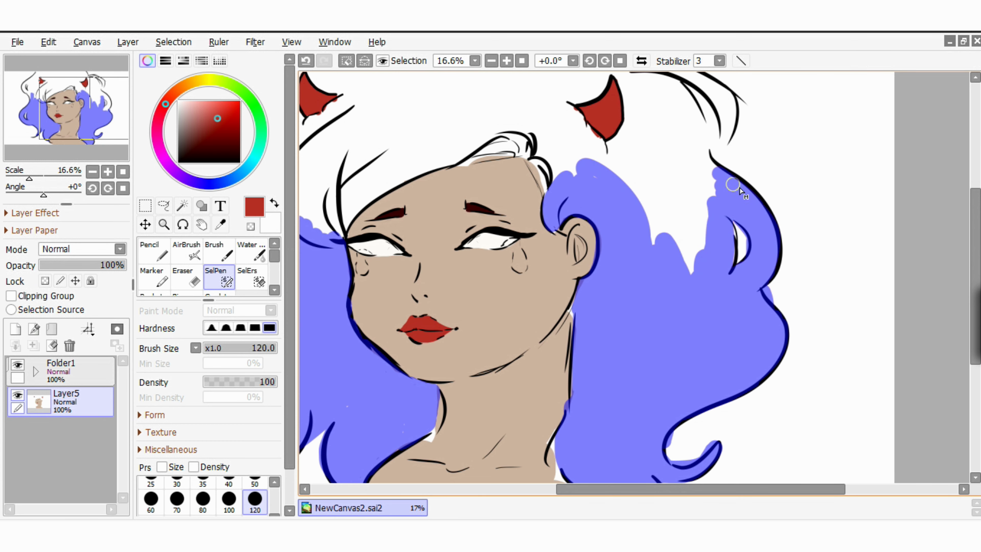
pyautogui.moveTo(733, 183); pyautogui.dragTo(565, 144)
pyautogui.scroll(2, 486, 208)
pyautogui.hscroll(-7, 486, 208)
pyautogui.moveTo(551, 256); pyautogui.dragTo(494, 289)
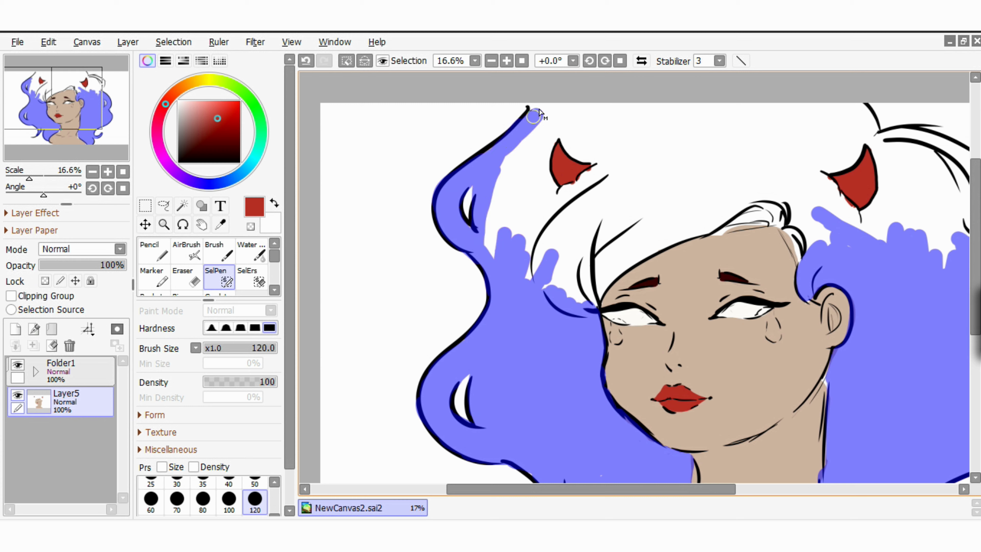
pyautogui.moveTo(539, 110)
pyautogui.mouseDown()
pyautogui.moveTo(527, 197)
pyautogui.moveTo(581, 285)
pyautogui.mouseUp()
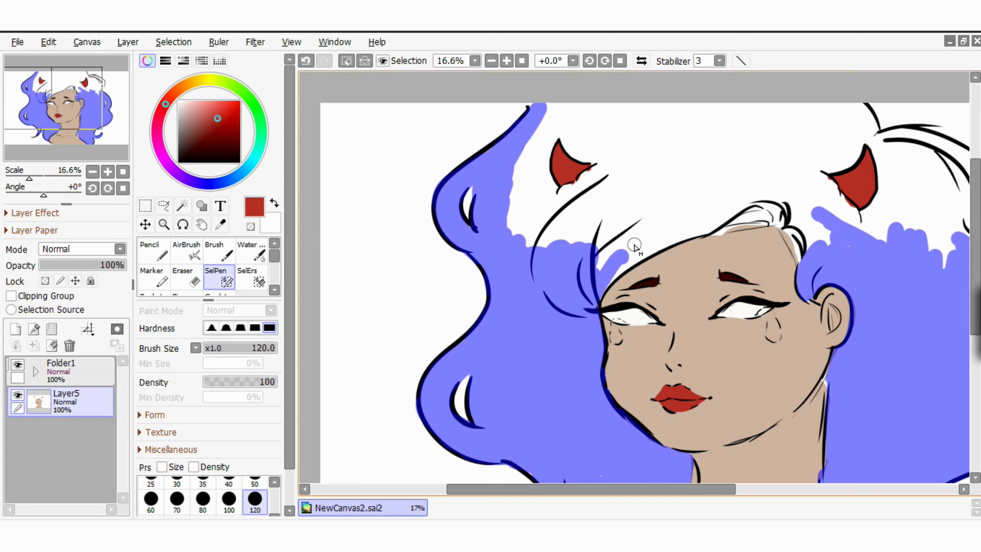
# Mask the fringe above the forehead and the crown of the hair, going around the horn on the portrait's left side.
pyautogui.moveTo(635, 245); pyautogui.dragTo(719, 217)
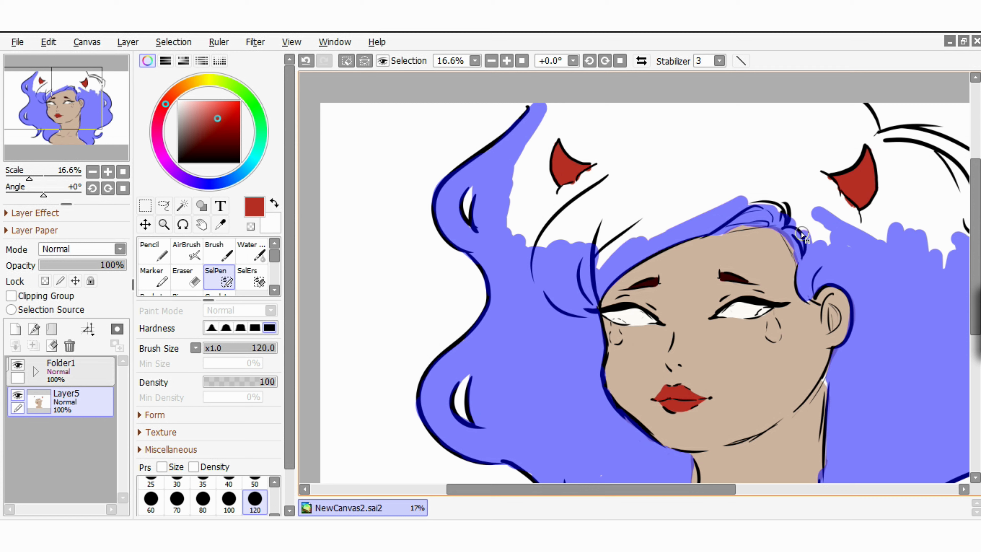
pyautogui.moveTo(801, 235)
pyautogui.mouseDown()
pyautogui.moveTo(798, 203)
pyautogui.moveTo(676, 222)
pyautogui.moveTo(580, 280)
pyautogui.moveTo(603, 202)
pyautogui.moveTo(598, 173)
pyautogui.mouseUp()
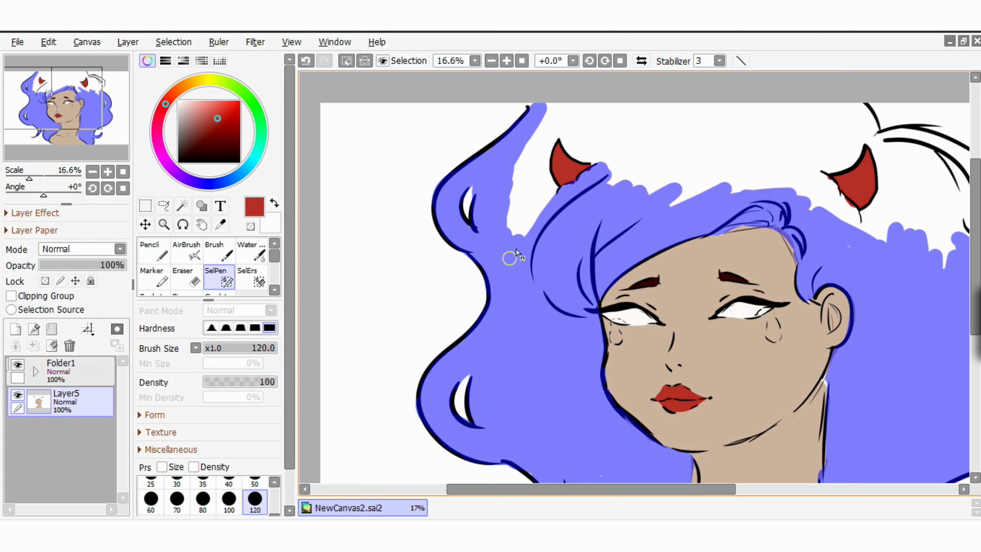
pyautogui.moveTo(515, 249)
pyautogui.mouseDown()
pyautogui.moveTo(535, 235)
pyautogui.moveTo(512, 182)
pyautogui.mouseUp()
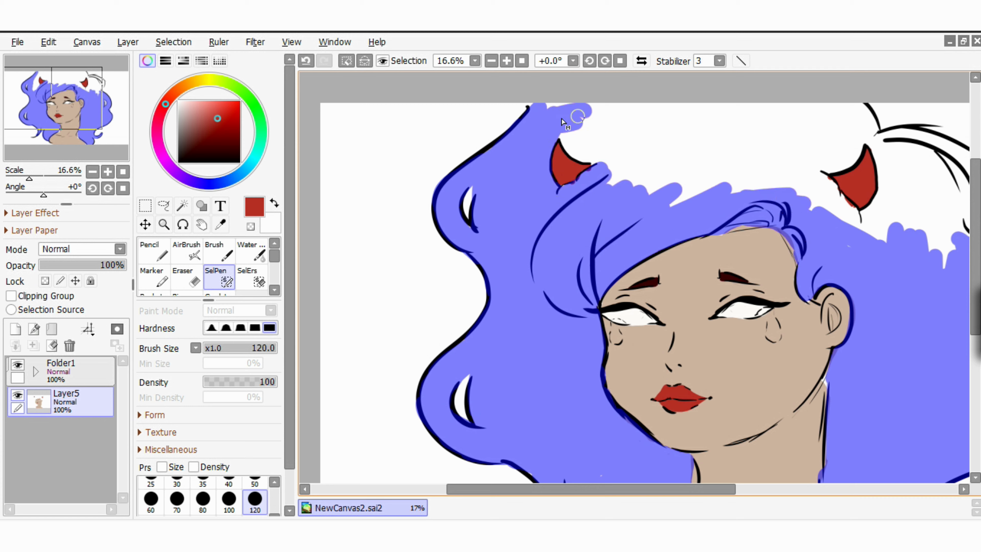
pyautogui.moveTo(563, 122); pyautogui.dragTo(575, 146)
pyautogui.press('Right')
pyautogui.moveTo(595, 179)
pyautogui.mouseDown()
pyautogui.moveTo(639, 140)
pyautogui.moveTo(626, 196)
pyautogui.moveTo(661, 105)
pyautogui.moveTo(644, 186)
pyautogui.moveTo(737, 110)
pyautogui.mouseUp()
pyautogui.press('Right')
pyautogui.press('Right')
pyautogui.press('Right')
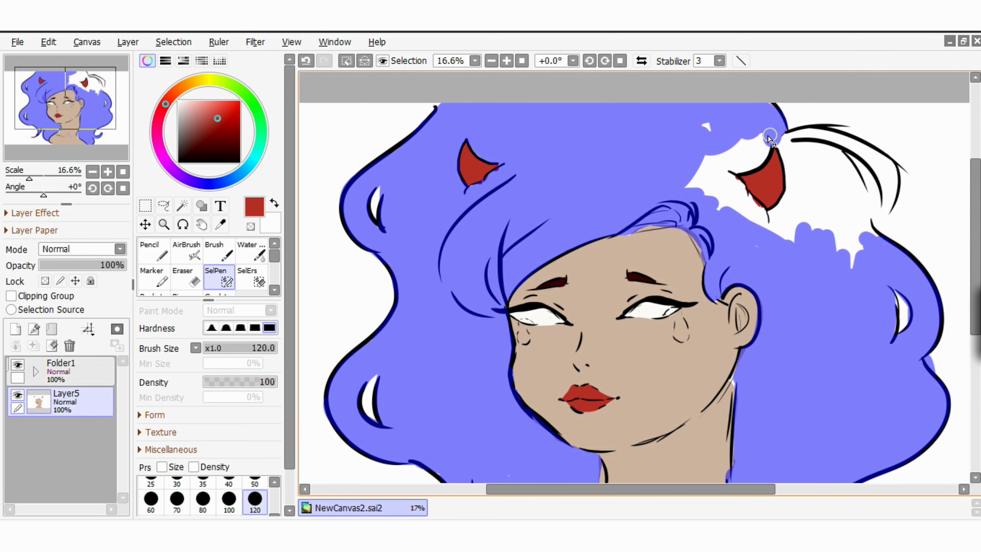
# Mask the remaining hair around the horn on the portrait's right side, including the looping strands beside it.
pyautogui.moveTo(737, 169)
pyautogui.mouseDown()
pyautogui.moveTo(709, 189)
pyautogui.moveTo(743, 209)
pyautogui.mouseUp()
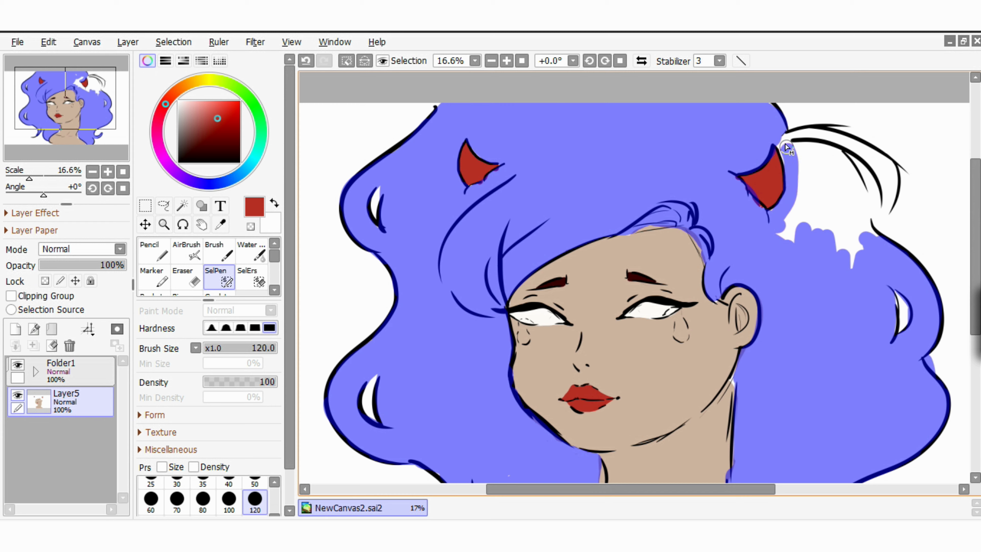
pyautogui.moveTo(866, 242)
pyautogui.mouseDown()
pyautogui.moveTo(830, 149)
pyautogui.moveTo(846, 222)
pyautogui.moveTo(792, 202)
pyautogui.moveTo(799, 124)
pyautogui.mouseUp()
pyautogui.moveTo(891, 199); pyautogui.dragTo(883, 227)
pyautogui.press('Right')
pyautogui.press('Right')
pyautogui.press('Right')
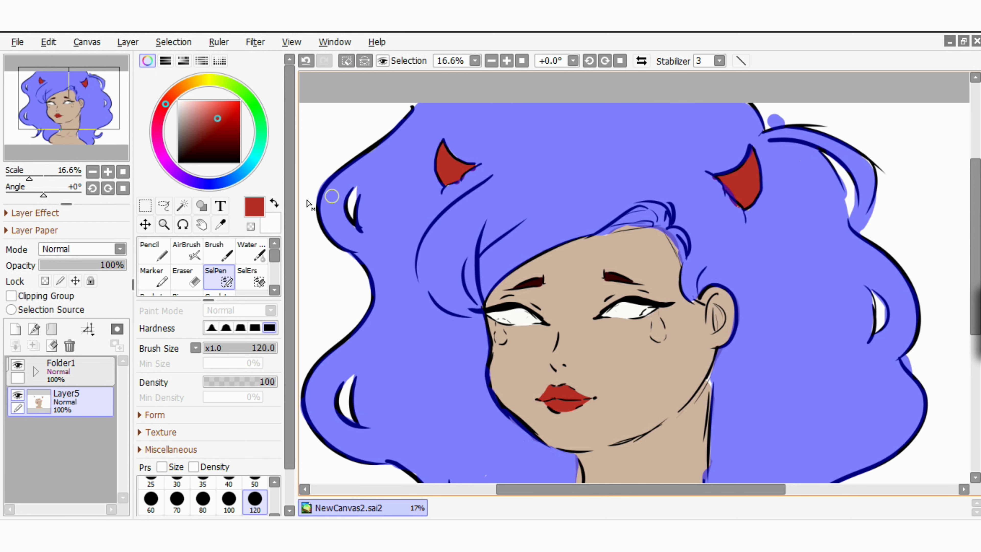
# Trim the mask overspill along the outer hair outline and curled tips with SelErs at size 20.
pyautogui.click(251, 277)
pyautogui.moveTo(738, 121); pyautogui.dragTo(731, 126)
pyautogui.hscroll(4, 738, 123)
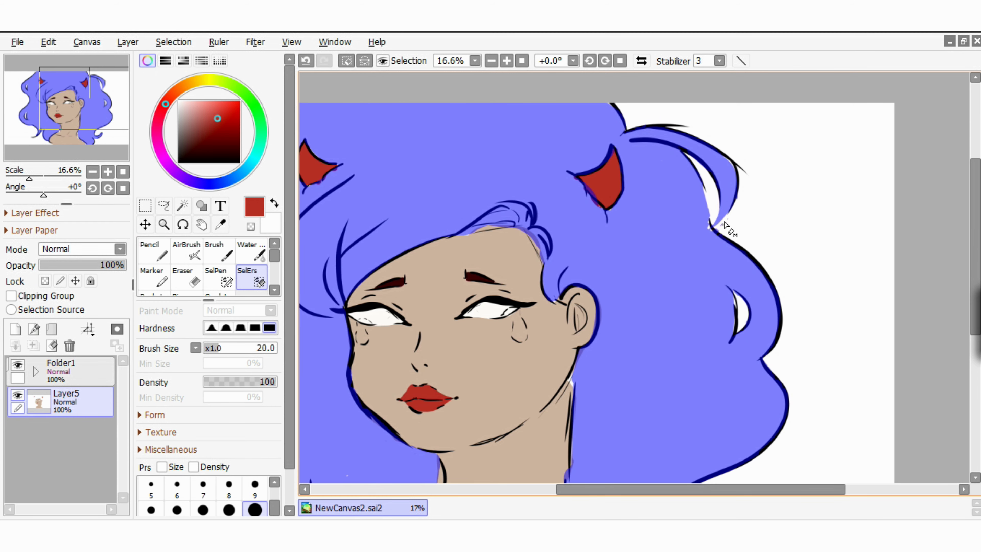
pyautogui.scroll(-8, 721, 232)
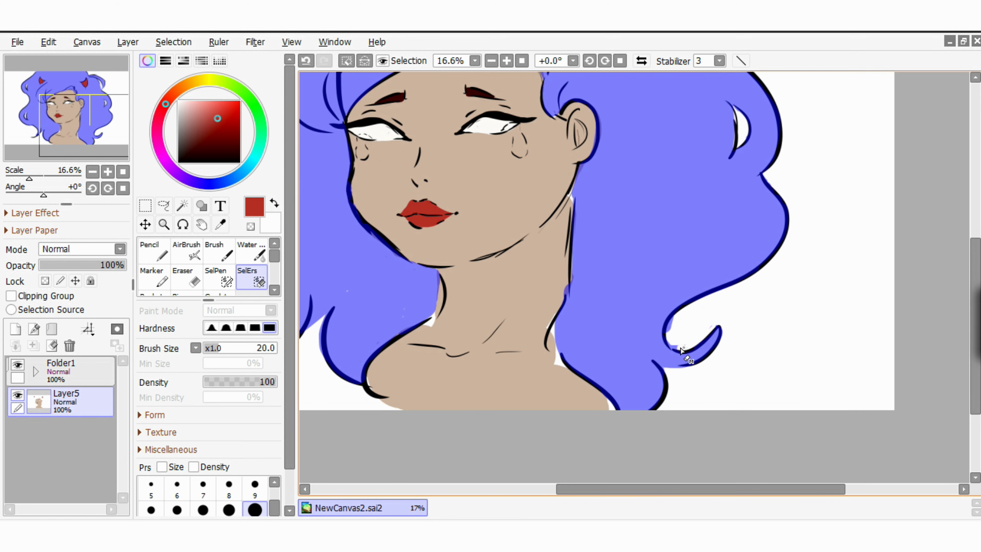
pyautogui.hscroll(-8, 466, 347)
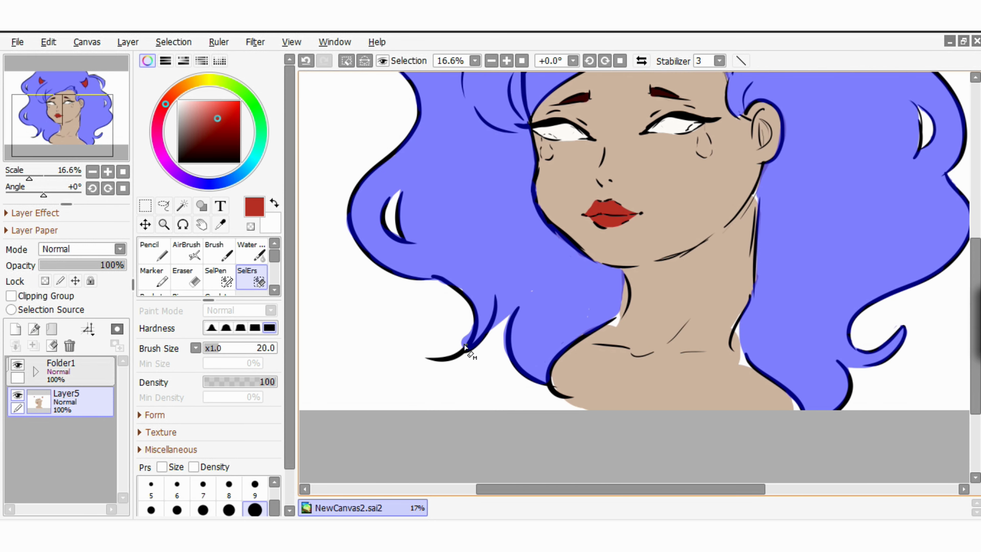
pyautogui.hscroll(-9, 470, 265)
pyautogui.scroll(1, 471, 265)
pyautogui.hscroll(7, 634, 392)
pyautogui.scroll(7, 635, 392)
pyautogui.scroll(-7, 635, 392)
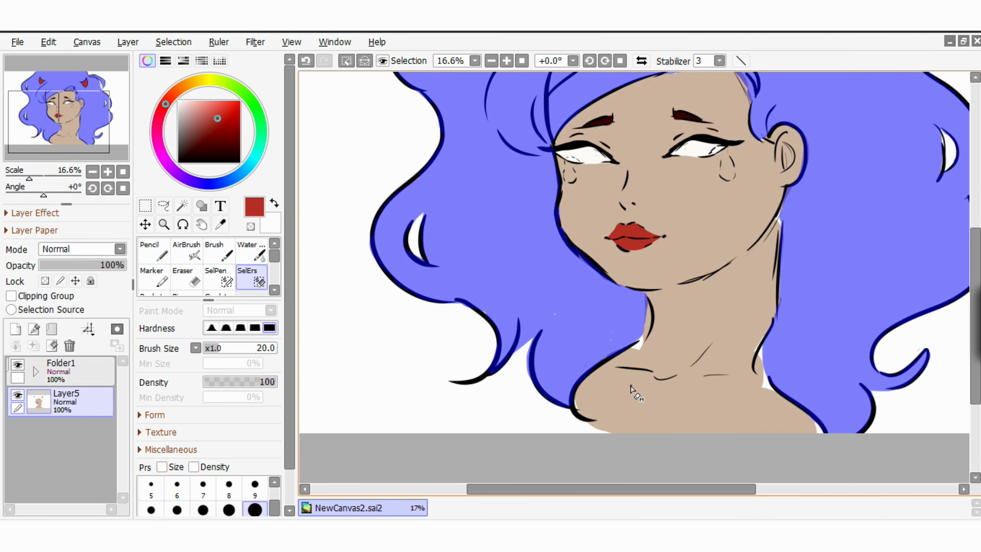
pyautogui.scroll(4, 635, 392)
pyautogui.hscroll(4, 635, 392)
# Sample the dark red of the eyebrow and fill the selected hair with it using the Pencil, raising its size to 5000.
pyautogui.click(220, 225)
pyautogui.click(509, 236)
pyautogui.click(159, 250)
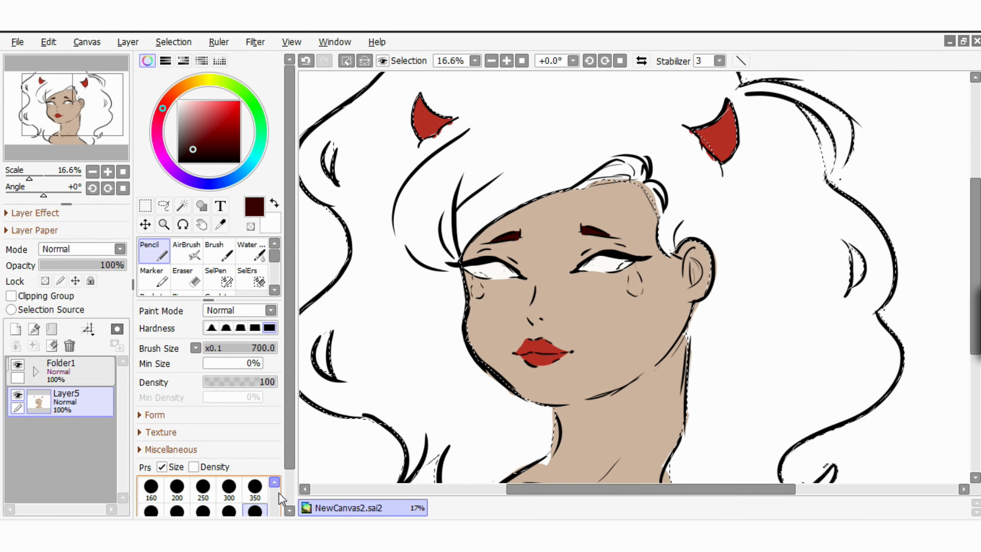
pyautogui.scroll(-3, 278, 497)
pyautogui.scroll(-2, 519, 224)
pyautogui.moveTo(520, 281)
pyautogui.mouseDown()
pyautogui.moveTo(515, 340)
pyautogui.moveTo(501, 336)
pyautogui.moveTo(678, 391)
pyautogui.mouseUp()
pyautogui.scroll(-2, 255, 483)
pyautogui.click(255, 501)
# Try a darker brown and then black as the fill of the selected hair, and undo the black.
pyautogui.click(185, 113)
pyautogui.moveTo(521, 371); pyautogui.dragTo(572, 368)
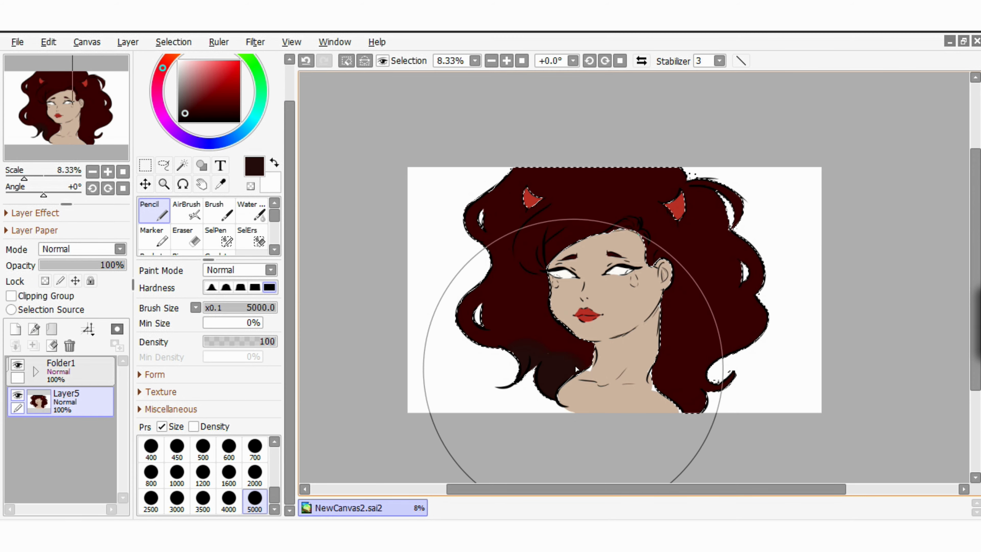
pyautogui.moveTo(664, 401)
pyautogui.mouseDown()
pyautogui.moveTo(756, 297)
pyautogui.moveTo(701, 329)
pyautogui.moveTo(448, 308)
pyautogui.moveTo(725, 186)
pyautogui.mouseUp()
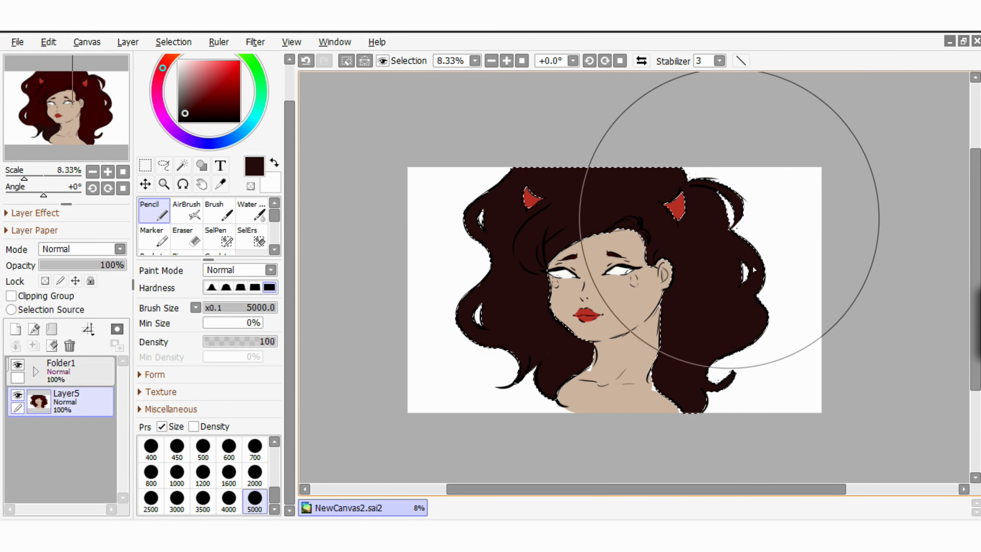
pyautogui.click(186, 119)
pyautogui.moveTo(489, 261)
pyautogui.mouseDown()
pyautogui.moveTo(475, 265)
pyautogui.moveTo(727, 308)
pyautogui.mouseUp()
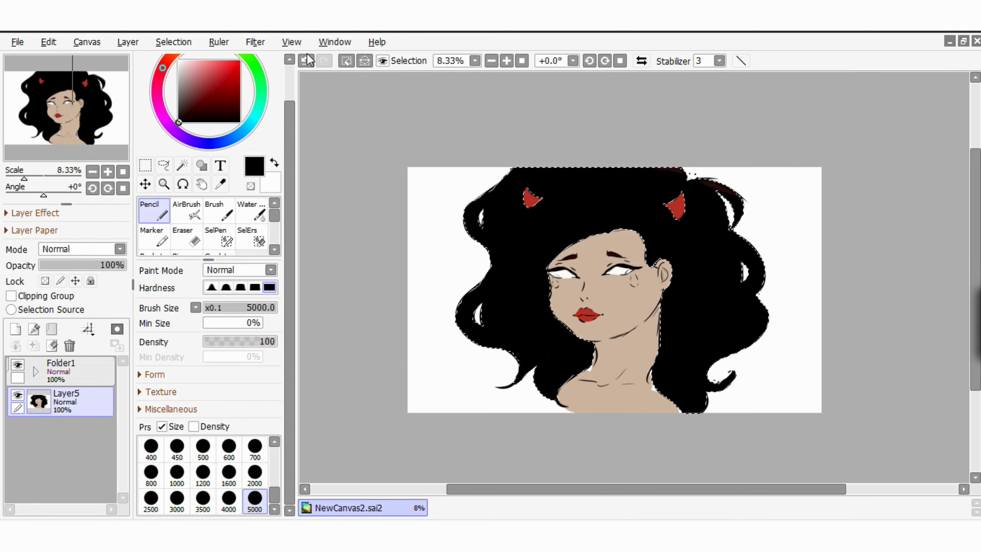
pyautogui.hotkey('ctrl', 'z')
# Try a very dark red and then a brighter dark red as the fill of the selected hair.
pyautogui.click(201, 111)
pyautogui.moveTo(538, 253)
pyautogui.mouseDown()
pyautogui.moveTo(580, 374)
pyautogui.moveTo(643, 309)
pyautogui.mouseUp()
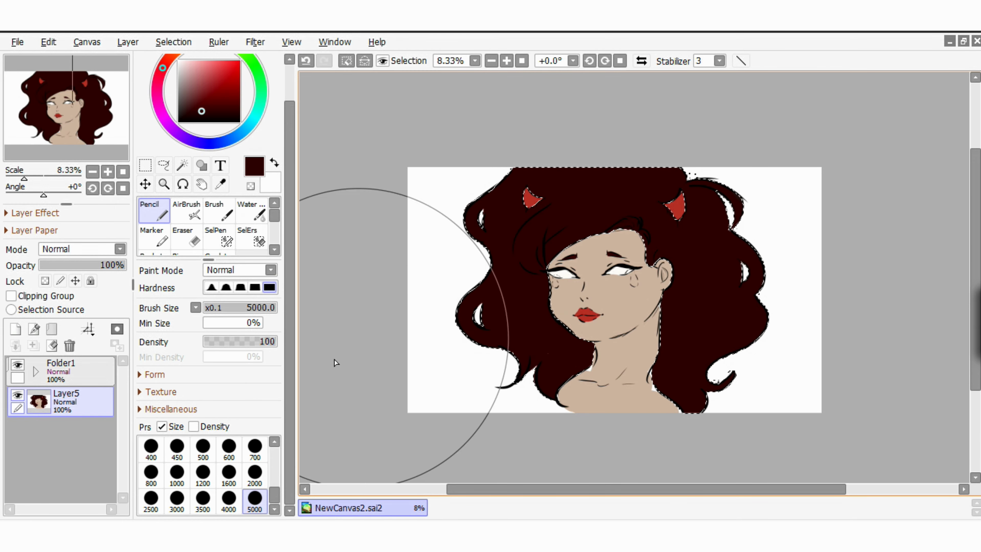
pyautogui.click(508, 63)
pyautogui.click(509, 63)
pyautogui.moveTo(383, 160); pyautogui.dragTo(429, 183)
pyautogui.click(210, 105)
pyautogui.moveTo(429, 217)
pyautogui.mouseDown()
pyautogui.moveTo(431, 263)
pyautogui.moveTo(772, 309)
pyautogui.mouseUp()
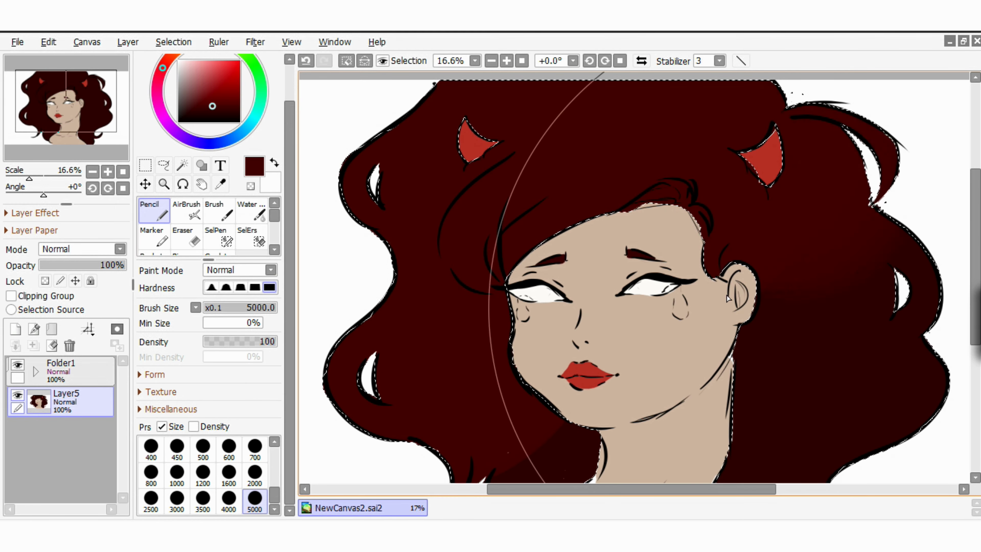
# Recolour the whole selected hair with a less saturated dark maroon using the Pencil at size 5000.
pyautogui.click(195, 105)
pyautogui.moveTo(195, 105); pyautogui.dragTo(197, 105)
pyautogui.moveTo(425, 248); pyautogui.dragTo(431, 263)
pyautogui.scroll(-2, 502, 294)
pyautogui.moveTo(579, 348)
pyautogui.mouseDown()
pyautogui.moveTo(789, 438)
pyautogui.moveTo(849, 108)
pyautogui.mouseUp()
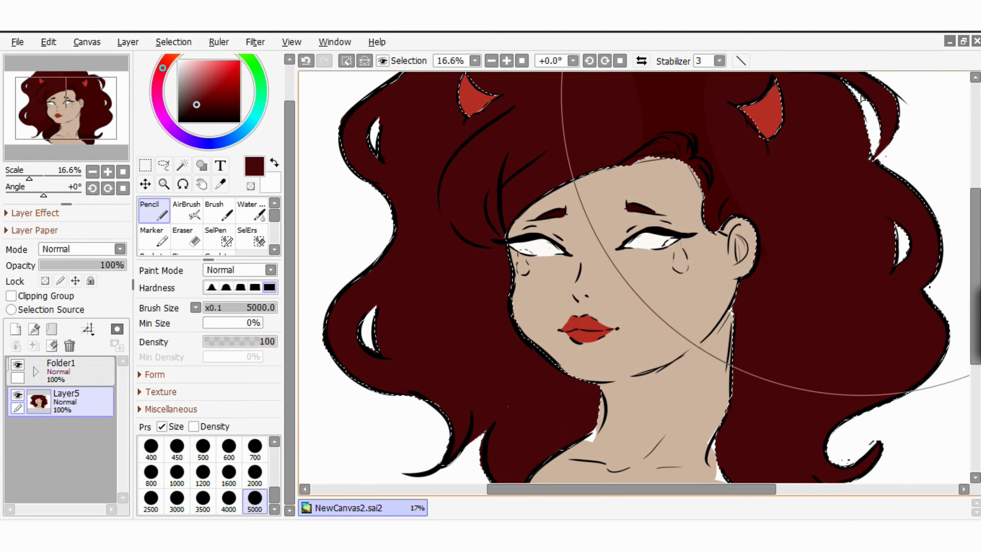
pyautogui.scroll(2, 811, 216)
pyautogui.hscroll(-1, 811, 216)
pyautogui.moveTo(787, 251); pyautogui.dragTo(807, 207)
# Shade the fringe beside the eye and the curl gap on the portrait's left side in darker maroon, with the Pencil at size 700.
pyautogui.click(506, 60)
pyautogui.moveTo(361, 108); pyautogui.dragTo(338, 213)
pyautogui.click(196, 111)
pyautogui.click(255, 449)
pyautogui.moveTo(562, 283)
pyautogui.mouseDown()
pyautogui.moveTo(622, 293)
pyautogui.moveTo(646, 288)
pyautogui.mouseUp()
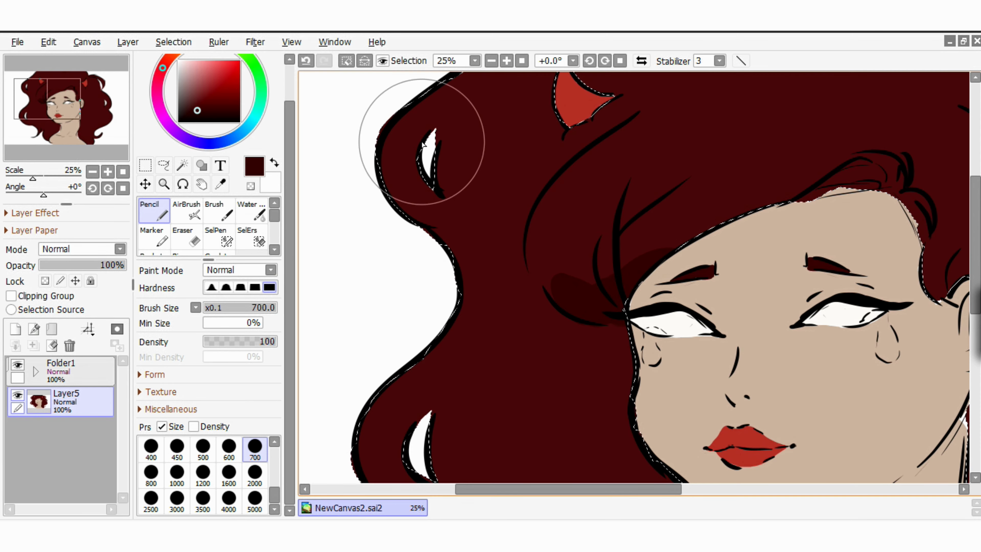
pyautogui.moveTo(421, 140); pyautogui.dragTo(427, 185)
# Shade the hair near the ear and the curl gap on the portrait's right side, redoing the curl stroke after an undo.
pyautogui.moveTo(859, 209)
pyautogui.mouseDown()
pyautogui.moveTo(790, 255)
pyautogui.moveTo(867, 323)
pyautogui.moveTo(871, 340)
pyautogui.mouseUp()
pyautogui.moveTo(869, 270); pyautogui.dragTo(686, 337)
pyautogui.moveTo(931, 351); pyautogui.dragTo(744, 100)
pyautogui.moveTo(786, 224); pyautogui.dragTo(801, 193)
pyautogui.scroll(2, 777, 208)
pyautogui.click(307, 60)
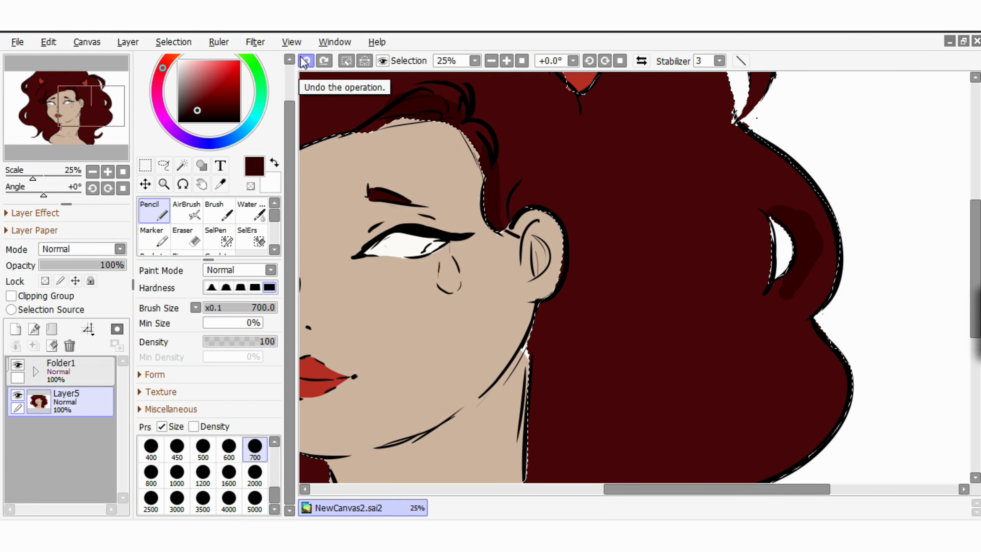
pyautogui.moveTo(772, 209); pyautogui.dragTo(768, 259)
# Shade the lower hair ends on both sides of the neck in the darker maroon, and clear the selection.
pyautogui.scroll(-5, 768, 258)
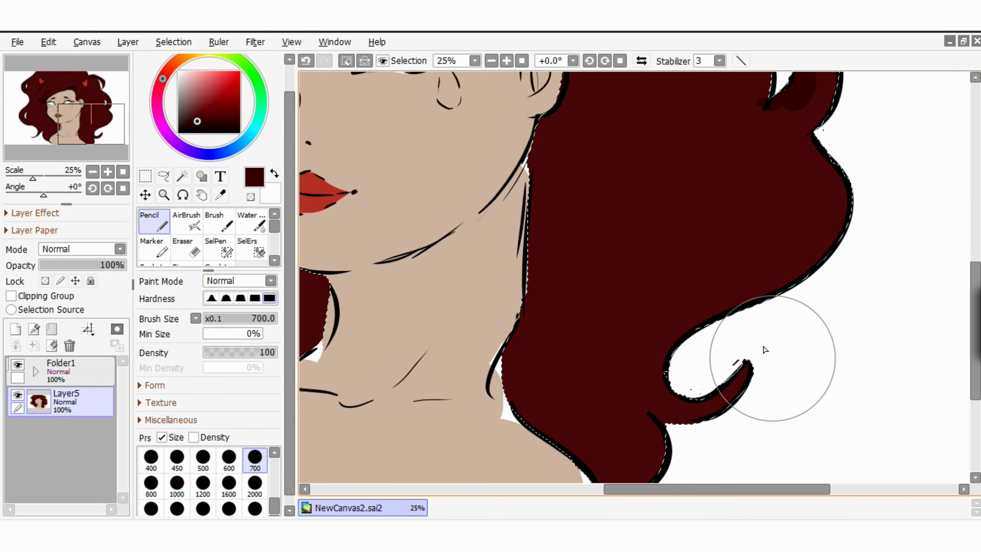
pyautogui.scroll(-2, 678, 362)
pyautogui.hscroll(-5, 525, 309)
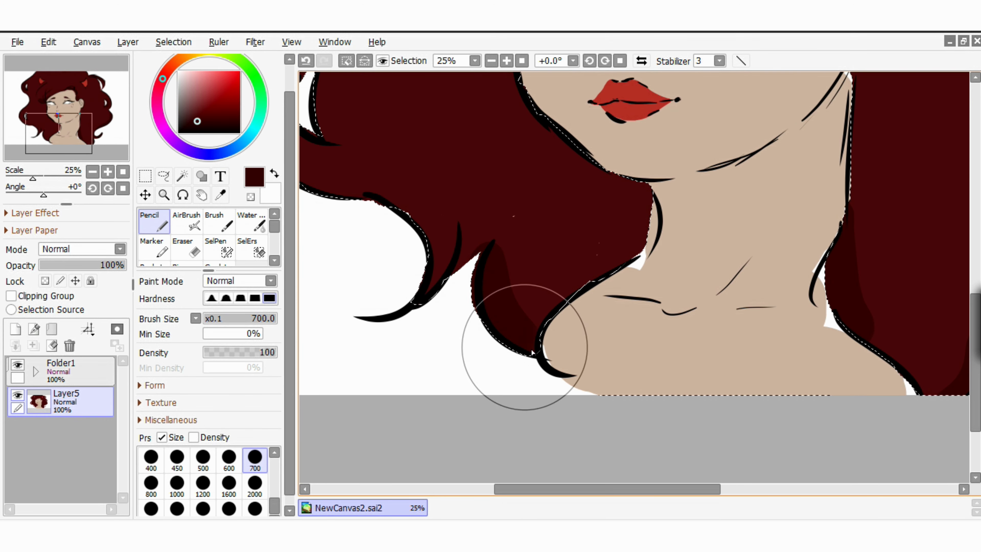
pyautogui.scroll(5, 375, 181)
pyautogui.scroll(4, 411, 309)
pyautogui.click(491, 60)
pyautogui.click(491, 60)
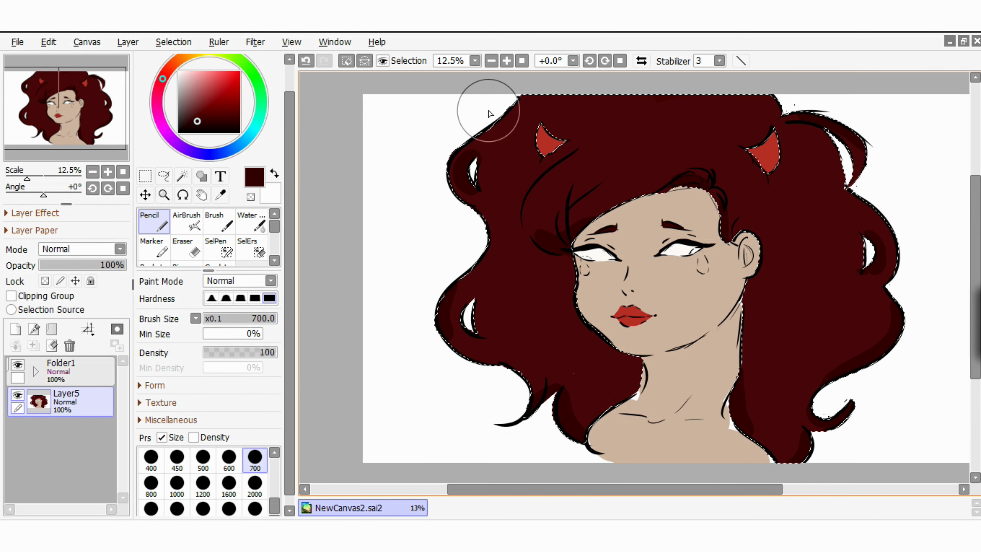
pyautogui.hscroll(2, 488, 109)
pyautogui.click(179, 43)
pyautogui.click(183, 59)
# Sample the skin tone and cover the white gaps beside the neck and shoulders with the Pencil at size 50.
pyautogui.keyDown('alt'); pyautogui.click(616, 423); pyautogui.keyUp('alt')
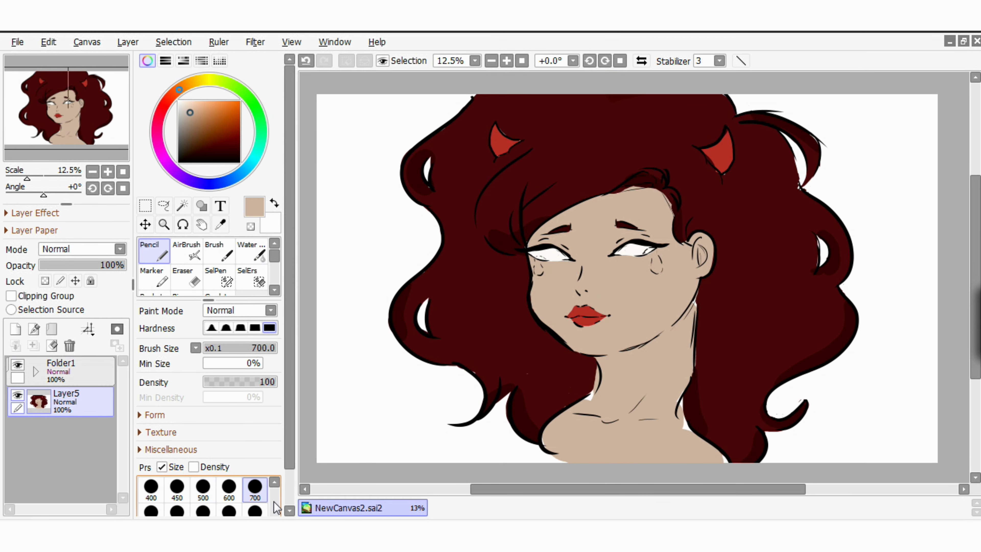
pyautogui.scroll(3, 276, 507)
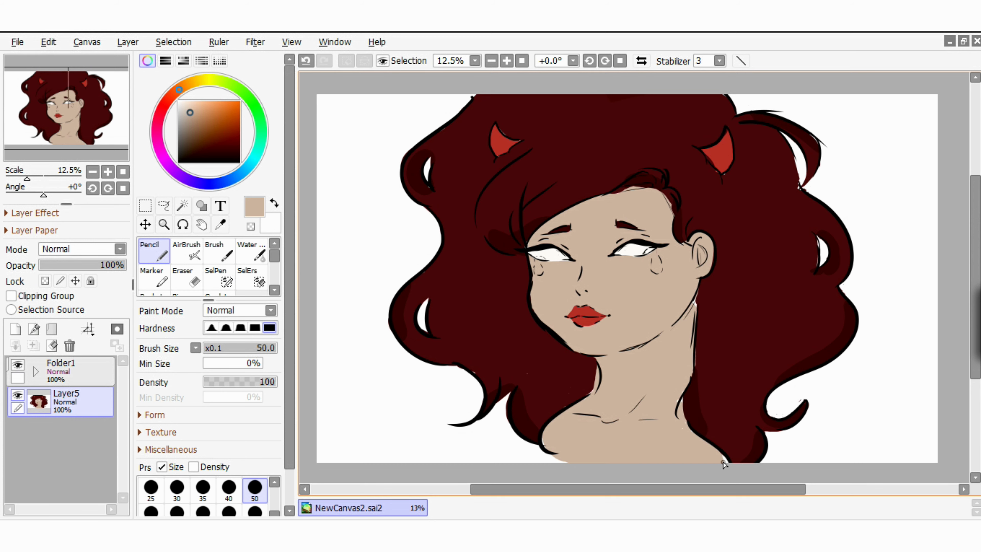
# Mask the teardrops under both eyes with SelPen and switch to SelErs to trim the mask edges.
pyautogui.click(507, 60)
pyautogui.click(507, 60)
pyautogui.moveTo(975, 277); pyautogui.dragTo(974, 267)
pyautogui.moveTo(638, 490); pyautogui.dragTo(611, 489)
pyautogui.click(219, 277)
pyautogui.moveTo(388, 286)
pyautogui.mouseDown()
pyautogui.moveTo(386, 263)
pyautogui.moveTo(402, 247)
pyautogui.mouseUp()
pyautogui.moveTo(832, 231)
pyautogui.mouseDown()
pyautogui.moveTo(861, 278)
pyautogui.moveTo(854, 289)
pyautogui.mouseUp()
pyautogui.click(251, 277)
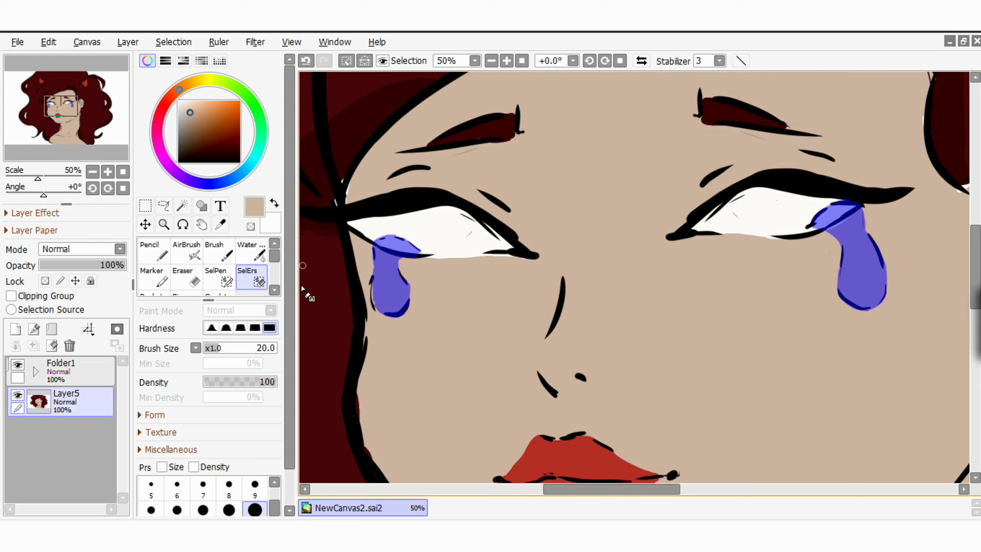
# Fill the teardrop on the portrait's left side with dark red using the Pencil, and add white highlights to it.
pyautogui.moveTo(188, 149); pyautogui.dragTo(214, 171)
pyautogui.click(173, 96)
pyautogui.click(154, 251)
pyautogui.moveTo(399, 270)
pyautogui.mouseDown()
pyautogui.moveTo(404, 290)
pyautogui.moveTo(401, 247)
pyautogui.moveTo(382, 243)
pyautogui.mouseUp()
pyautogui.click(179, 104)
pyautogui.moveTo(398, 310)
pyautogui.mouseDown()
pyautogui.moveTo(402, 293)
pyautogui.moveTo(377, 275)
pyautogui.mouseUp()
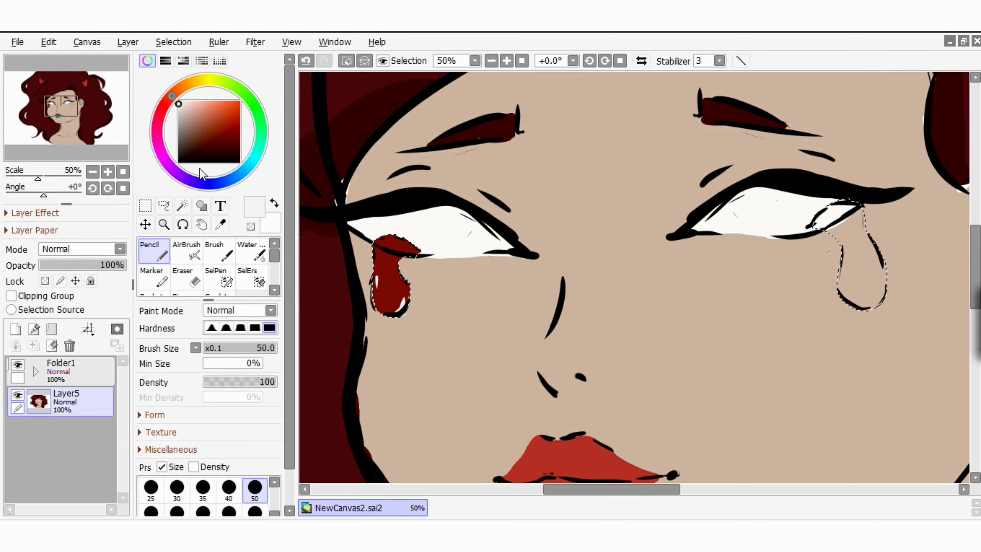
# Fill the teardrop on the portrait's right side with light cyan, add white highlights, and clear the selection.
pyautogui.click(255, 157)
pyautogui.click(192, 101)
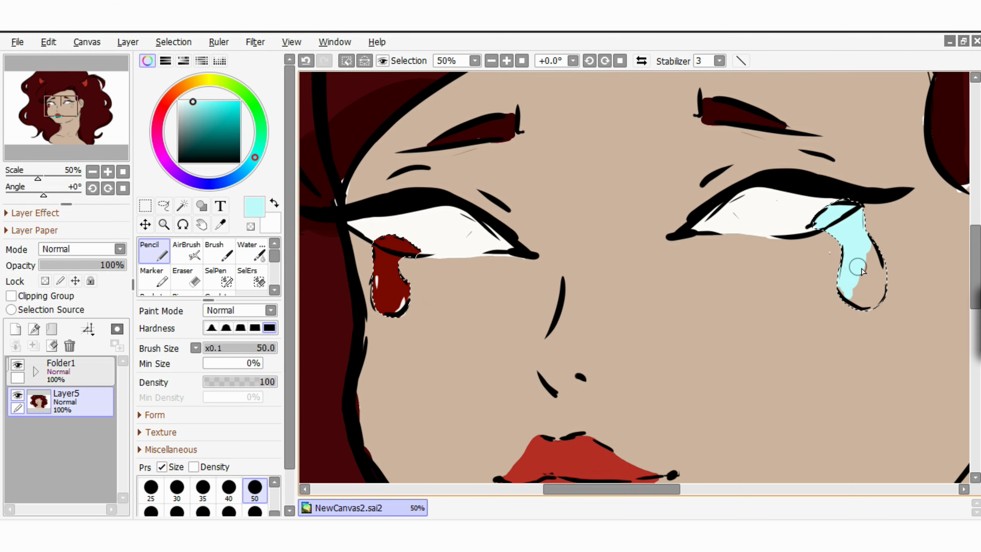
pyautogui.moveTo(851, 271)
pyautogui.mouseDown()
pyautogui.moveTo(844, 290)
pyautogui.moveTo(880, 293)
pyautogui.mouseUp()
pyautogui.click(179, 101)
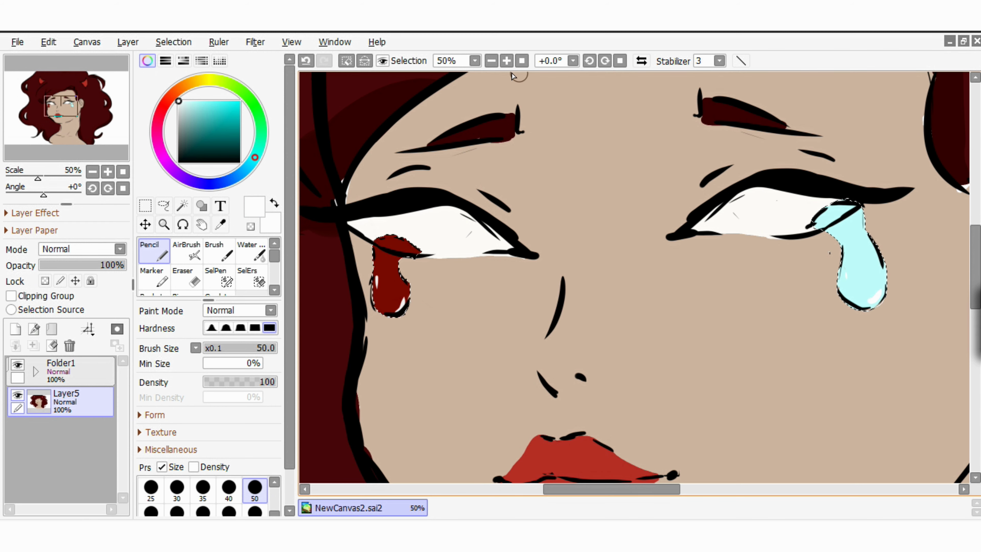
pyautogui.click(491, 61)
pyautogui.click(173, 41)
pyautogui.click(181, 59)
pyautogui.click(491, 60)
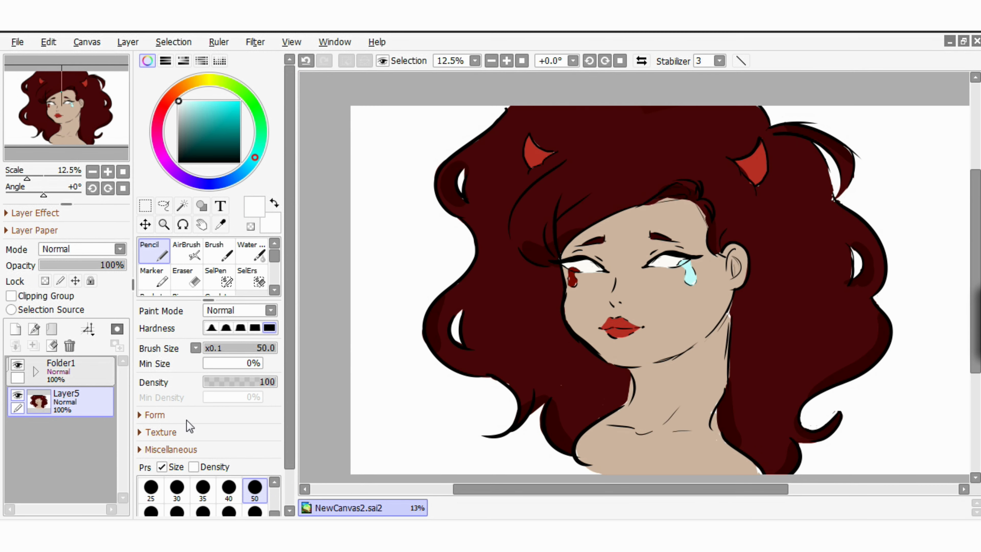
# Create a folder named "pint", place Layer5 in it, and add a new layer below the collapsed folder.
pyautogui.click(34, 331)
pyautogui.write('pint')
pyautogui.press('Return')
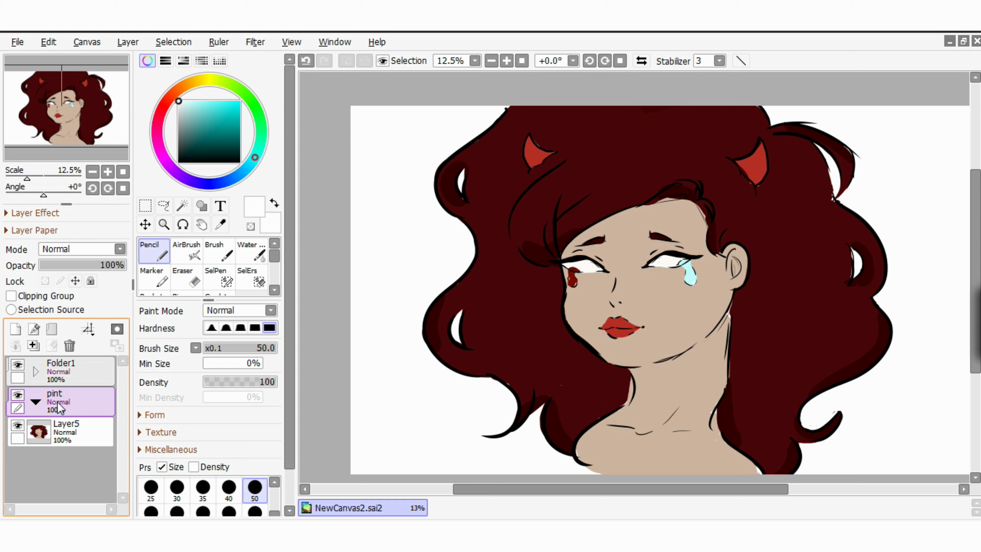
pyautogui.click(15, 329)
pyautogui.moveTo(93, 405); pyautogui.dragTo(62, 480)
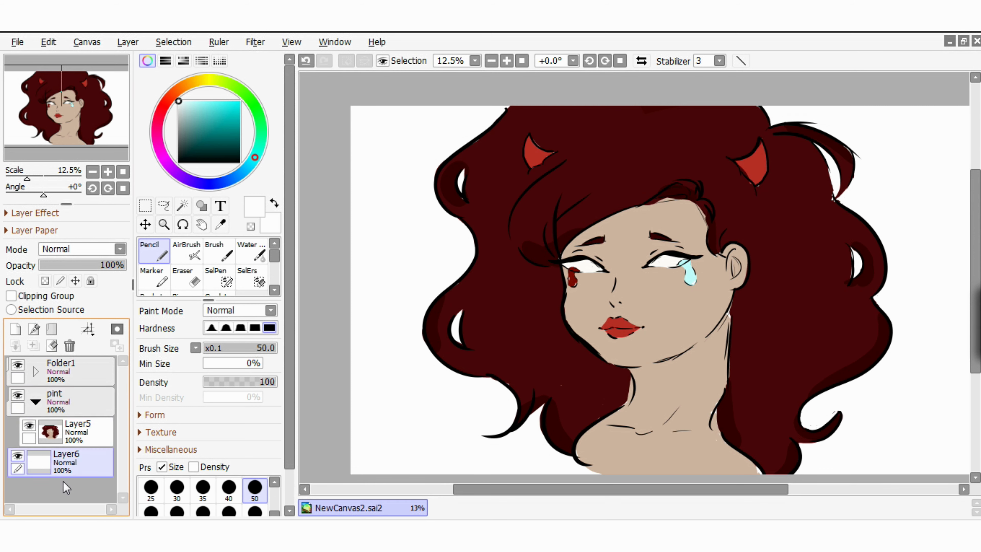
pyautogui.click(35, 401)
# Mask the entire canvas as a selection on Layer6 using SelPen at size 2000.
pyautogui.click(218, 278)
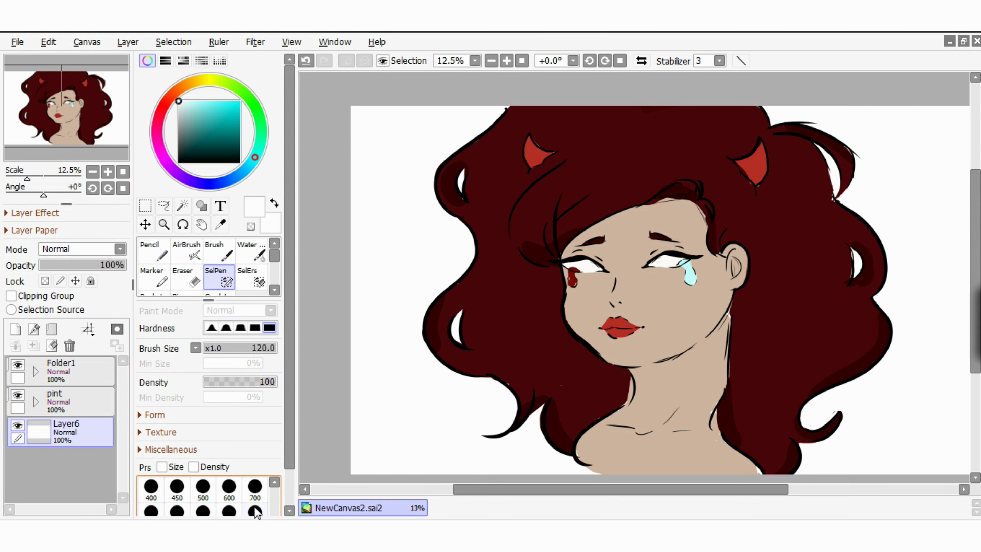
pyautogui.moveTo(436, 406)
pyautogui.mouseDown()
pyautogui.moveTo(757, 185)
pyautogui.moveTo(965, 172)
pyautogui.mouseUp()
pyautogui.click(491, 60)
pyautogui.moveTo(572, 343)
pyautogui.mouseDown()
pyautogui.moveTo(789, 411)
pyautogui.moveTo(722, 413)
pyautogui.mouseUp()
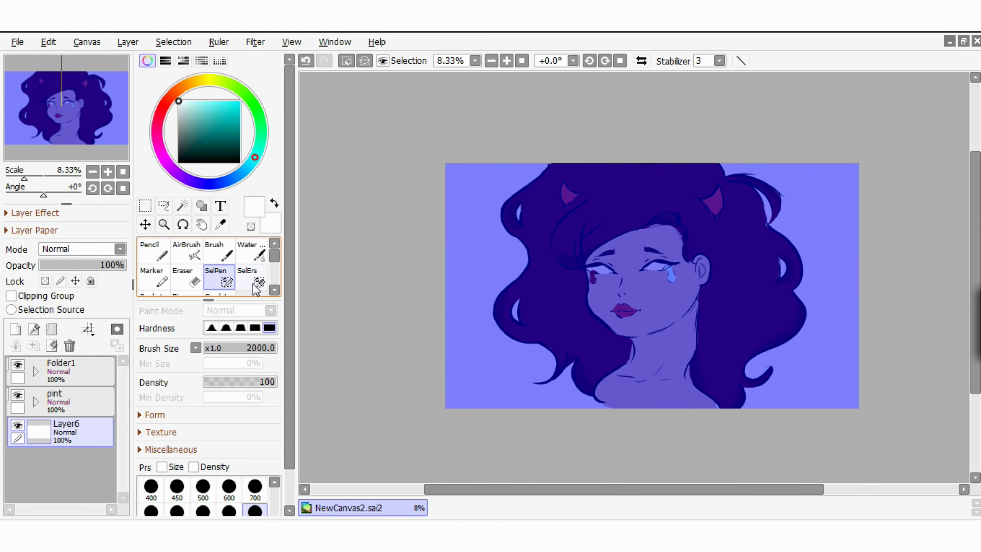
# Fill the background on Layer6 with dark red and cover it with near-black red, using the Pencil at size 2000.
pyautogui.click(162, 114)
pyautogui.click(154, 251)
pyautogui.moveTo(290, 371); pyautogui.dragTo(289, 413)
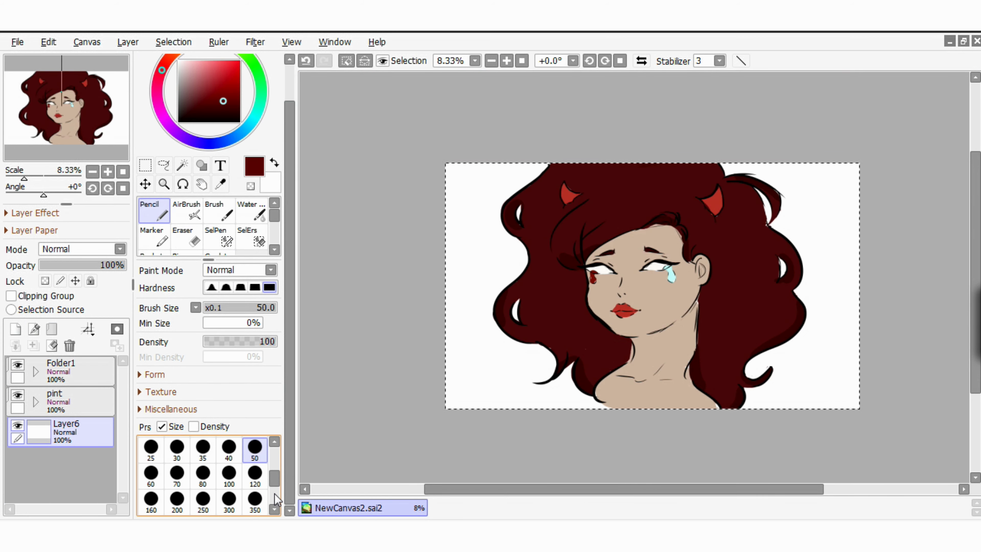
pyautogui.moveTo(274, 481); pyautogui.dragTo(274, 491)
pyautogui.click(255, 505)
pyautogui.moveTo(452, 247)
pyautogui.mouseDown()
pyautogui.moveTo(481, 408)
pyautogui.moveTo(611, 216)
pyautogui.moveTo(905, 234)
pyautogui.moveTo(420, 243)
pyautogui.moveTo(529, 405)
pyautogui.mouseUp()
pyautogui.click(188, 112)
pyautogui.moveTo(487, 177)
pyautogui.mouseDown()
pyautogui.moveTo(515, 387)
pyautogui.moveTo(462, 364)
pyautogui.moveTo(769, 297)
pyautogui.moveTo(592, 282)
pyautogui.moveTo(692, 176)
pyautogui.moveTo(466, 423)
pyautogui.mouseUp()
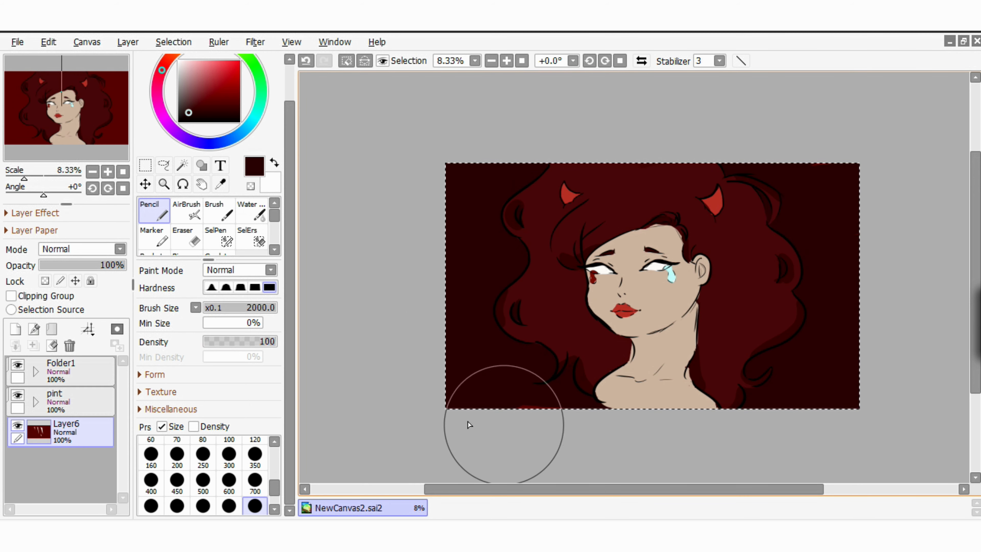
# Paint greyish-brown patches over the dark background and blend them with the Water brush at size 700.
pyautogui.click(182, 102)
pyautogui.moveTo(467, 201)
pyautogui.mouseDown()
pyautogui.moveTo(539, 320)
pyautogui.moveTo(744, 176)
pyautogui.mouseUp()
pyautogui.click(251, 210)
pyautogui.moveTo(289, 348)
pyautogui.mouseDown()
pyautogui.moveTo(289, 479)
pyautogui.moveTo(274, 488)
pyautogui.mouseUp()
pyautogui.click(255, 481)
pyautogui.moveTo(460, 352); pyautogui.dragTo(473, 397)
pyautogui.moveTo(571, 382)
pyautogui.mouseDown()
pyautogui.moveTo(504, 173)
pyautogui.moveTo(489, 397)
pyautogui.mouseUp()
pyautogui.moveTo(724, 400); pyautogui.dragTo(865, 377)
pyautogui.moveTo(813, 276); pyautogui.dragTo(816, 200)
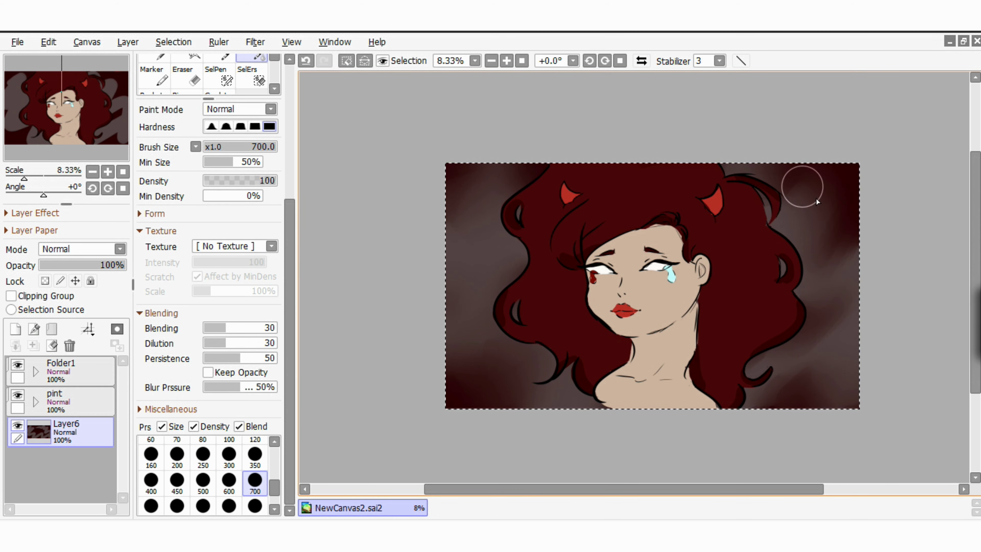
# Sample the dark red hair colour and retouch the hair's edge beside the neck on Layer5 with the Pencil.
pyautogui.click(506, 61)
pyautogui.click(506, 61)
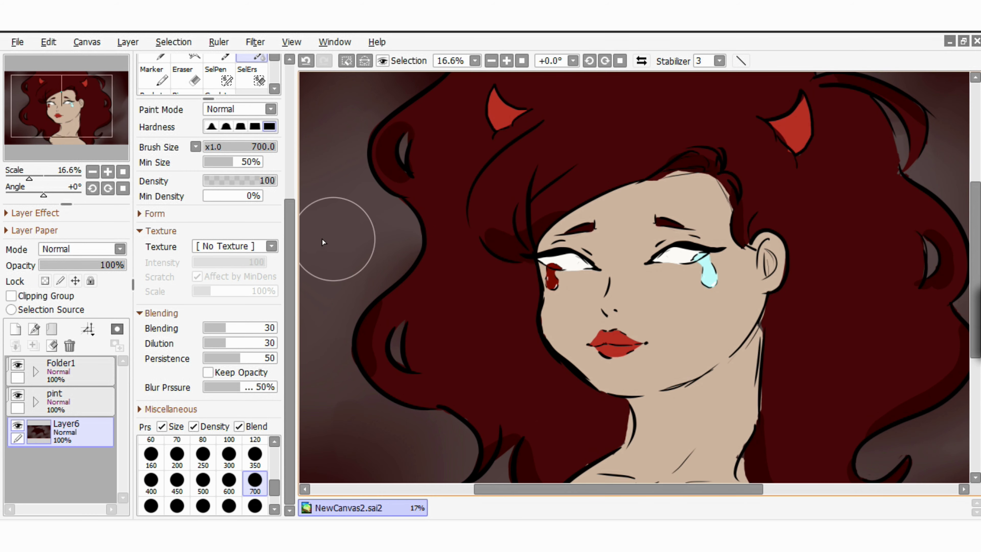
pyautogui.scroll(-4, 338, 276)
pyautogui.hscroll(1, 339, 275)
pyautogui.scroll(5, 275, 164)
pyautogui.click(220, 225)
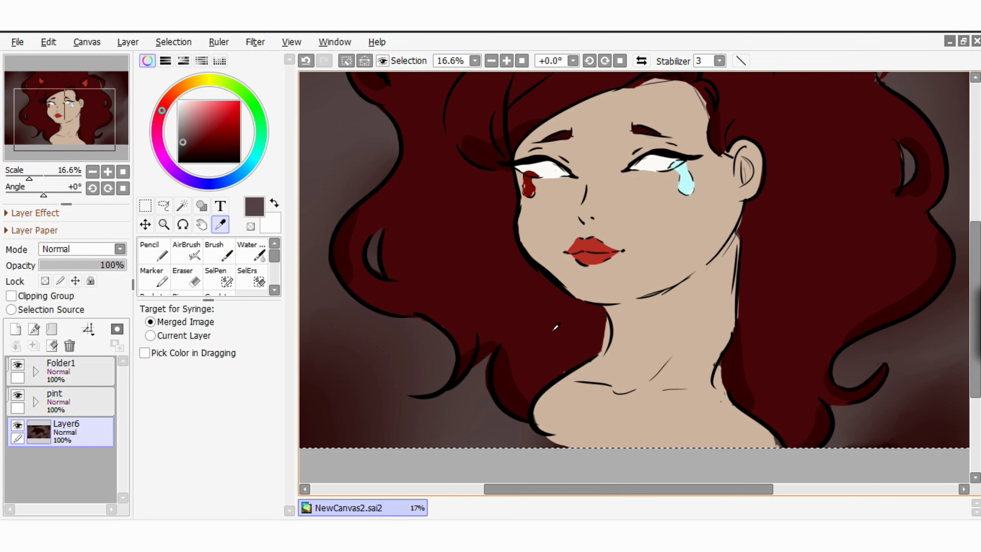
pyautogui.click(554, 326)
pyautogui.click(154, 251)
pyautogui.click(36, 402)
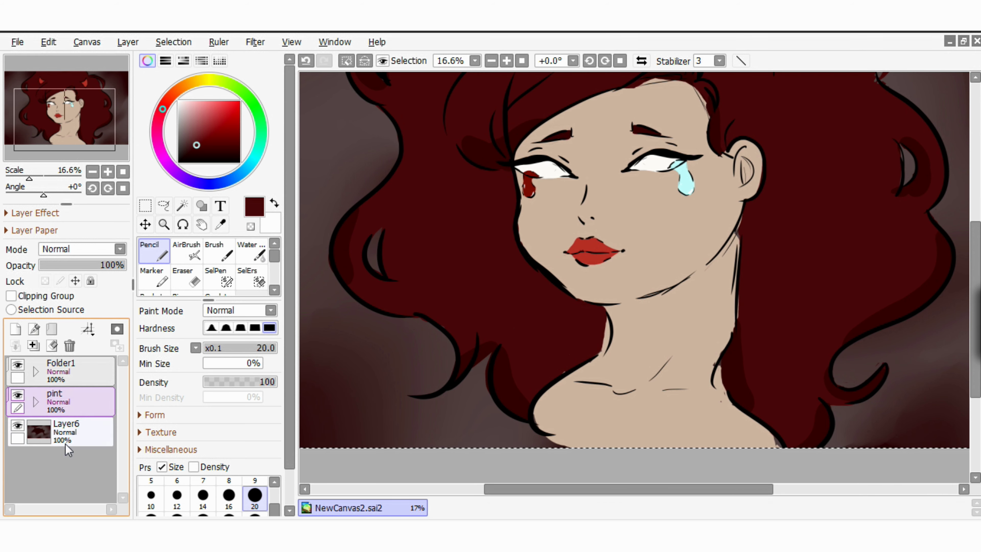
pyautogui.click(78, 430)
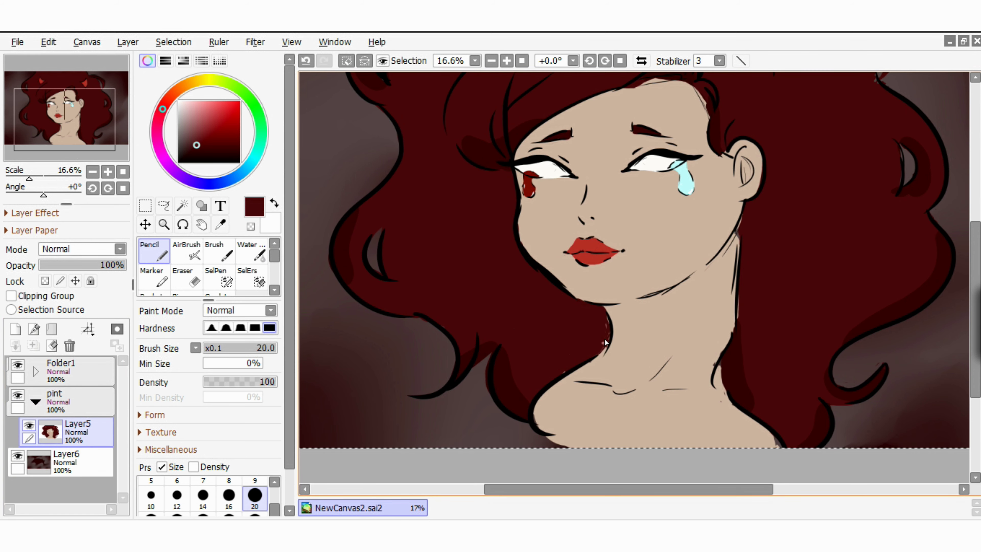
# Try to paint a white highlight on the horn at the portrait's left with the Pencil at sizes 20 and 50.
pyautogui.scroll(5, 581, 309)
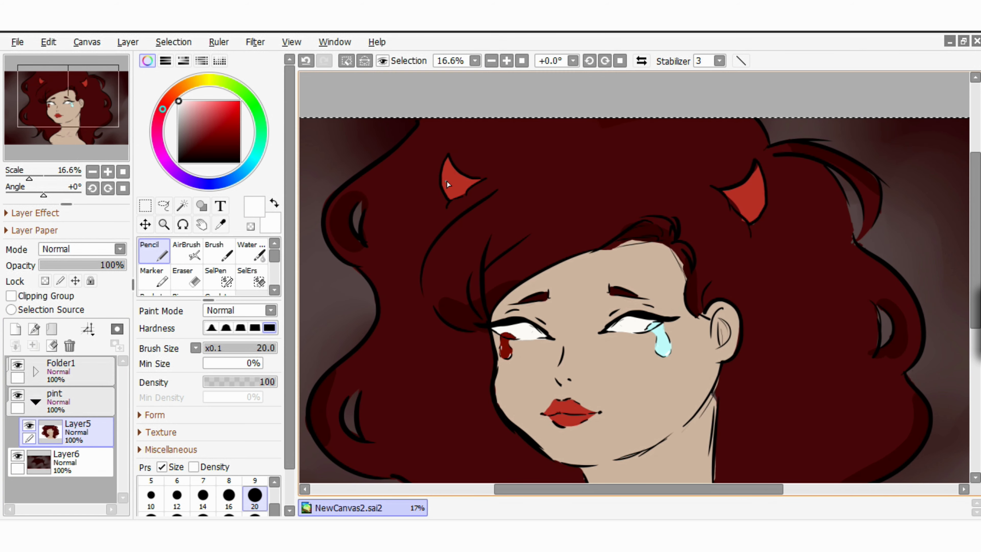
pyautogui.moveTo(446, 181); pyautogui.dragTo(443, 168)
pyautogui.click(308, 61)
pyautogui.click(229, 498)
pyautogui.click(255, 497)
pyautogui.click(256, 514)
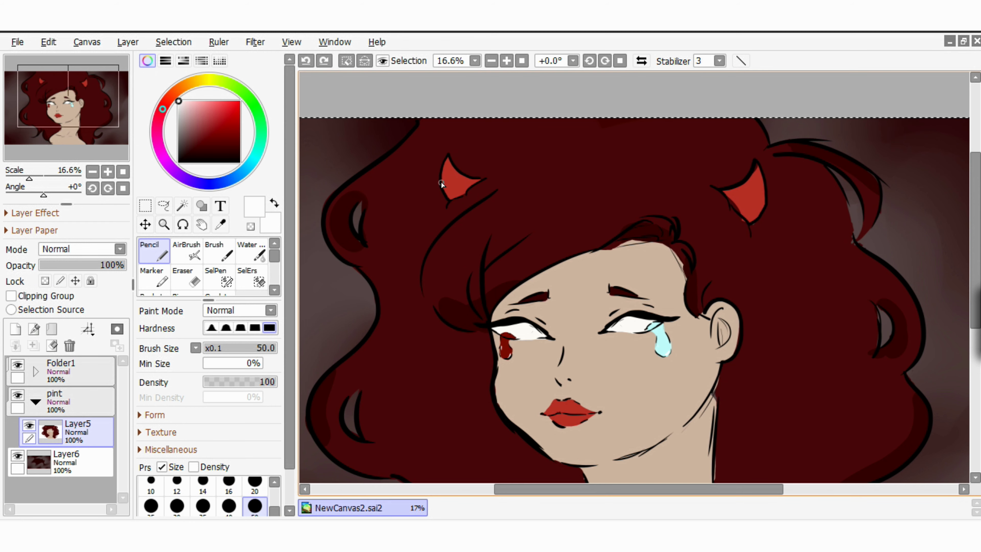
pyautogui.click(306, 60)
pyautogui.click(306, 61)
# Write the artist's signature in white in the lower-left corner of the artwork with the Pencil.
pyautogui.click(491, 60)
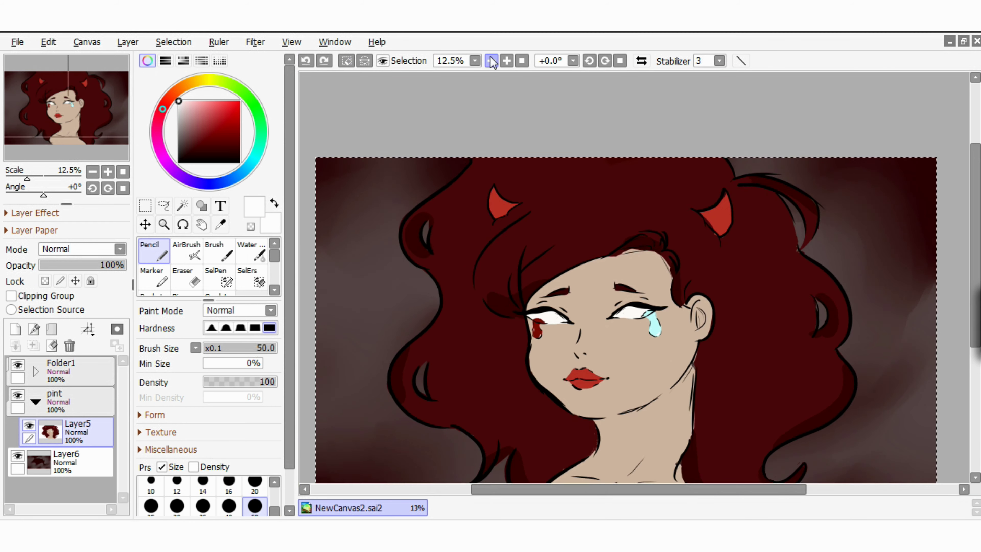
pyautogui.moveTo(386, 444); pyautogui.dragTo(454, 350)
pyautogui.moveTo(402, 395); pyautogui.dragTo(407, 413)
pyautogui.moveTo(385, 404); pyautogui.dragTo(415, 414)
pyautogui.moveTo(415, 405); pyautogui.dragTo(460, 400)
pyautogui.moveTo(461, 399); pyautogui.dragTo(468, 397)
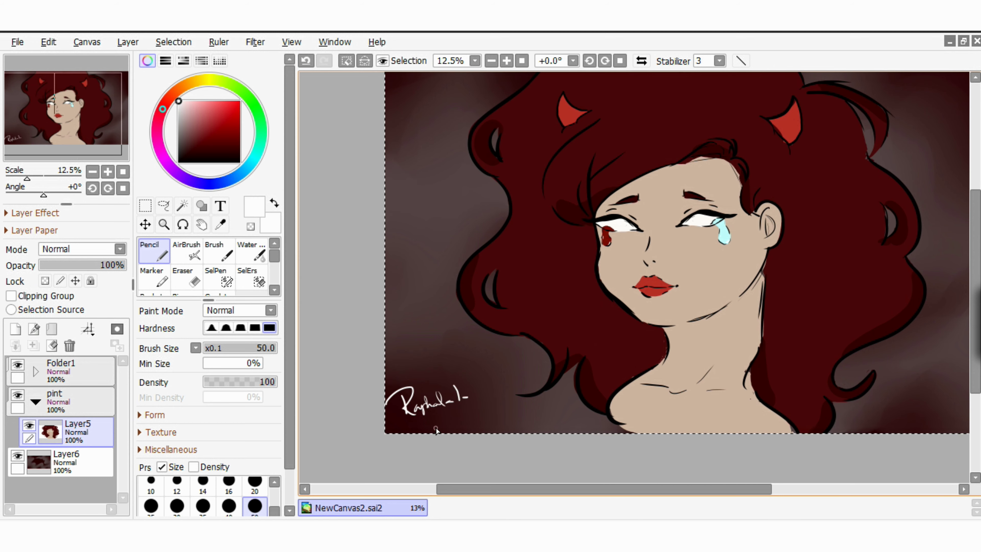
# Write the date 05/11/19 in white beneath the signature.
pyautogui.moveTo(428, 422); pyautogui.dragTo(430, 424)
pyautogui.moveTo(439, 418); pyautogui.dragTo(452, 423)
pyautogui.moveTo(472, 404)
pyautogui.mouseDown()
pyautogui.moveTo(475, 419)
pyautogui.moveTo(489, 418)
pyautogui.mouseUp()
pyautogui.moveTo(483, 371); pyautogui.dragTo(529, 417)
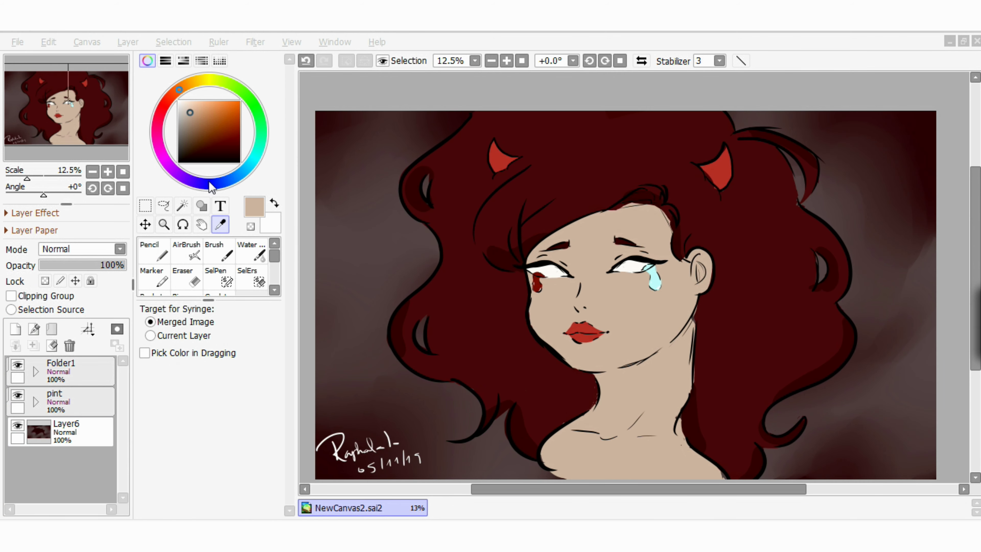
# Pick a darker tan and shade the jawline, the neck below the ear and the eyelids with the Pencil at size 120.
pyautogui.click(192, 122)
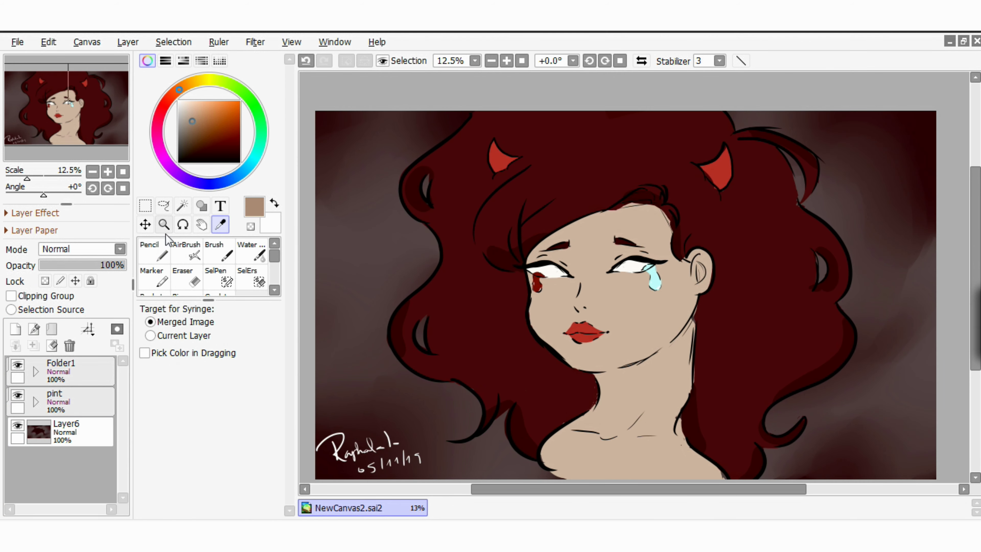
pyautogui.click(162, 247)
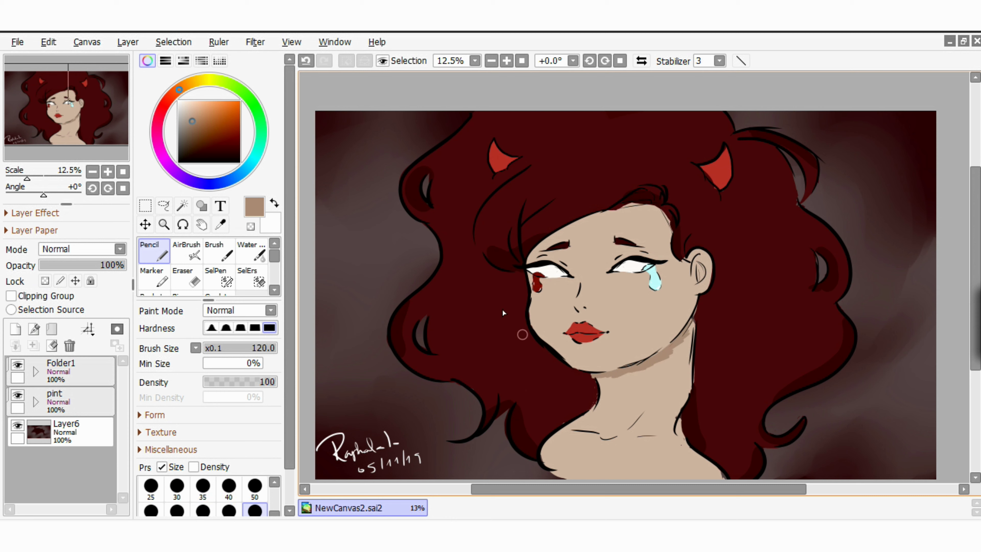
pyautogui.click(306, 61)
pyautogui.click(506, 61)
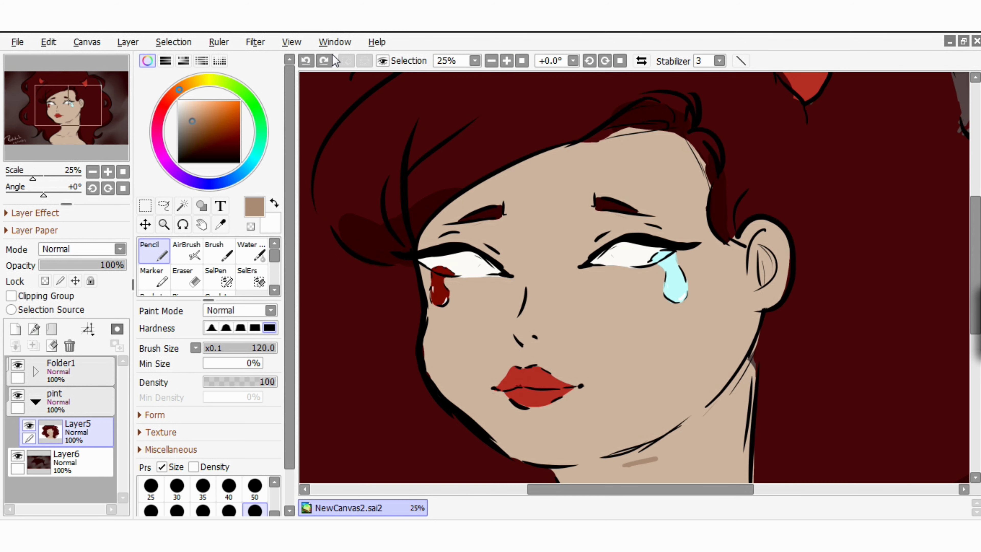
pyautogui.moveTo(535, 306); pyautogui.dragTo(512, 282)
pyautogui.moveTo(700, 325); pyautogui.dragTo(693, 333)
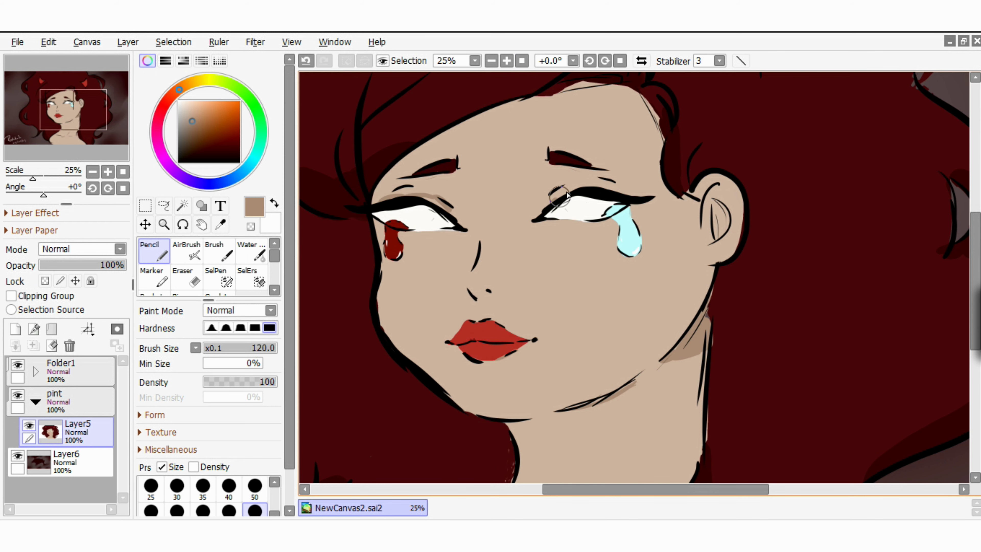
# Add darker tan shading beside the nose, along the collarbones and on the neck under the chin.
pyautogui.hscroll(-1, 415, 281)
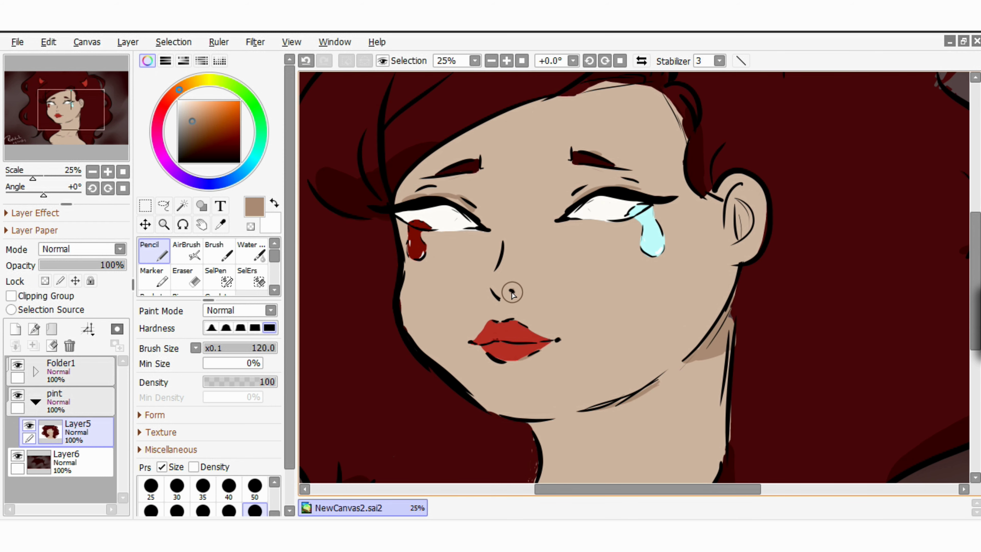
pyautogui.scroll(-11, 494, 271)
pyautogui.hscroll(-1, 494, 271)
pyautogui.moveTo(652, 243)
pyautogui.mouseDown()
pyautogui.moveTo(623, 275)
pyautogui.moveTo(683, 294)
pyautogui.mouseUp()
pyautogui.scroll(5, 492, 325)
pyautogui.hscroll(-2, 493, 325)
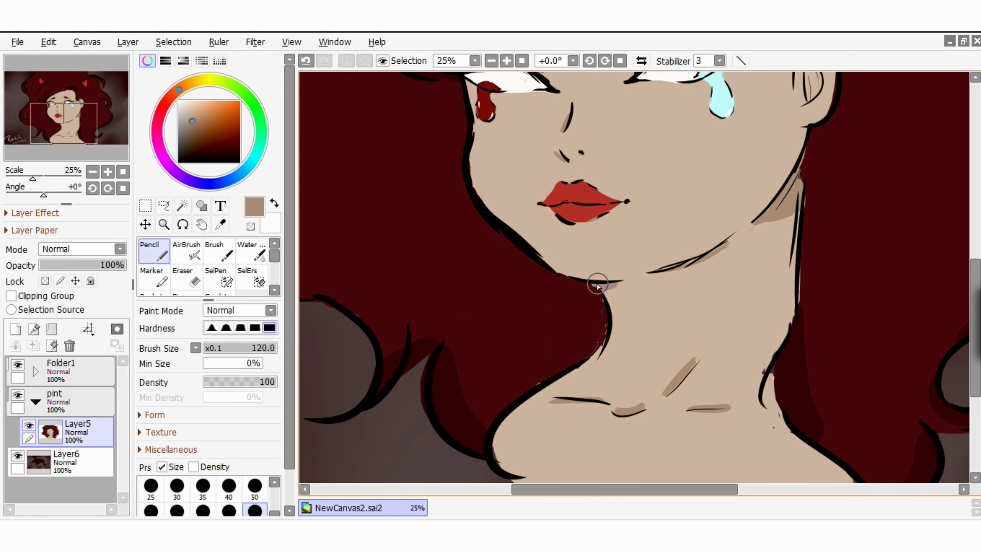
# Sample the hair's dark red and cover the stray skin-coloured specks along the neck outline below the chin.
pyautogui.scroll(1, 597, 286)
pyautogui.hscroll(-2, 596, 285)
pyautogui.keyDown('alt'); pyautogui.click(341, 242); pyautogui.keyUp('alt')
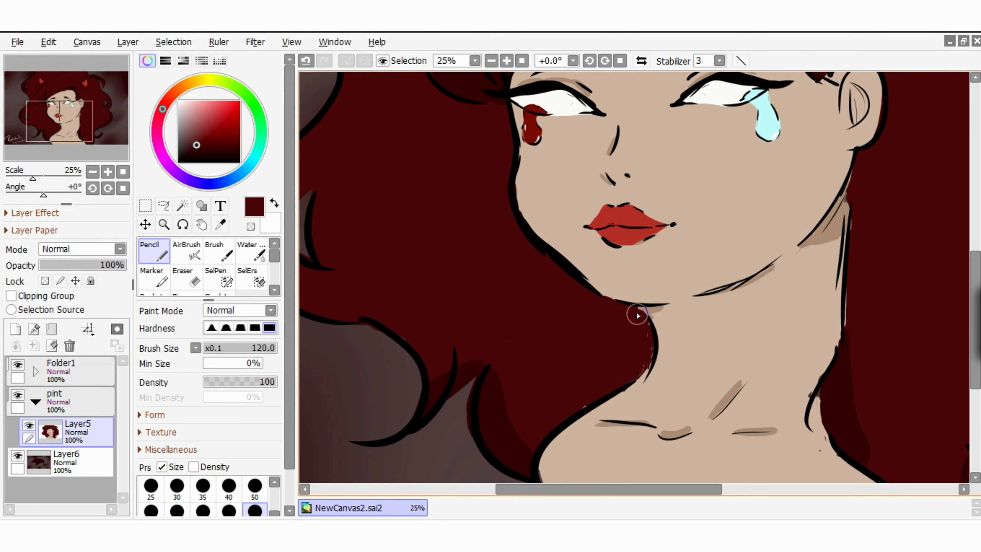
pyautogui.press('Left')
pyautogui.press('Up')
pyautogui.press('Right')
pyautogui.press('Right')
pyautogui.press('Right')
pyautogui.press('Right')
pyautogui.press('Right')
pyautogui.press('Right')
pyautogui.press('Down')
pyautogui.press('Down')
pyautogui.press('Down')
pyautogui.press('Down')
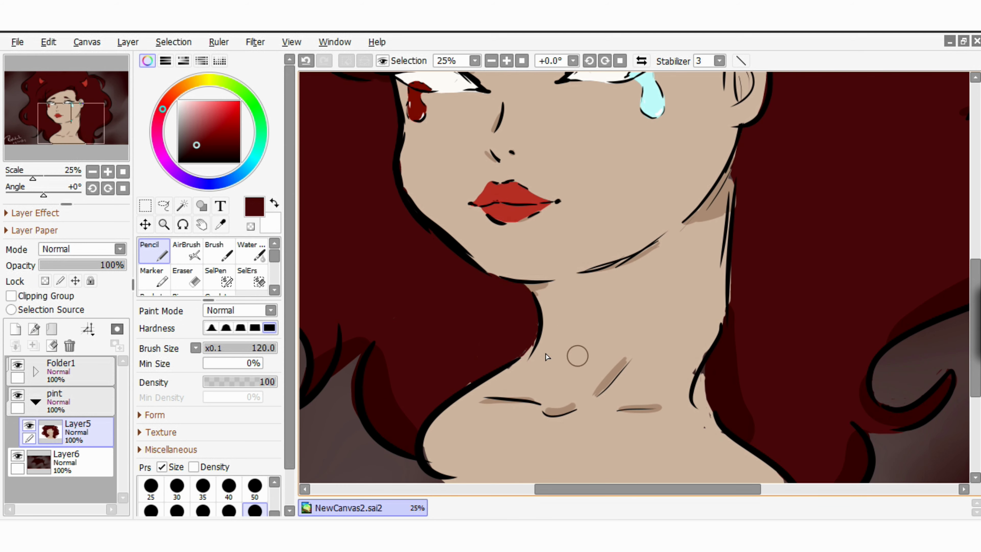
# Sample the light skin tone and retouch the skin along the neck and shoulder outline with the Pencil.
pyautogui.click(220, 225)
pyautogui.click(471, 378)
pyautogui.click(161, 258)
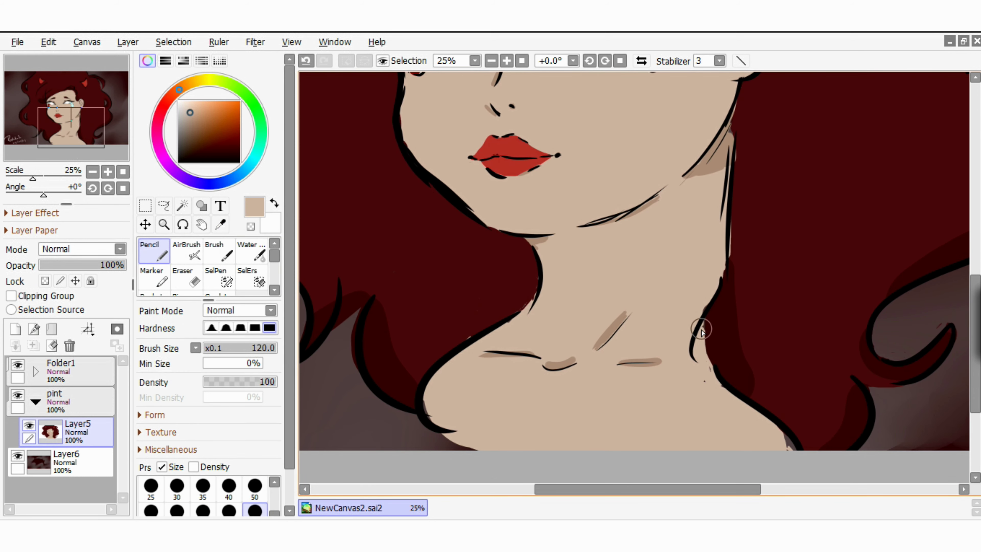